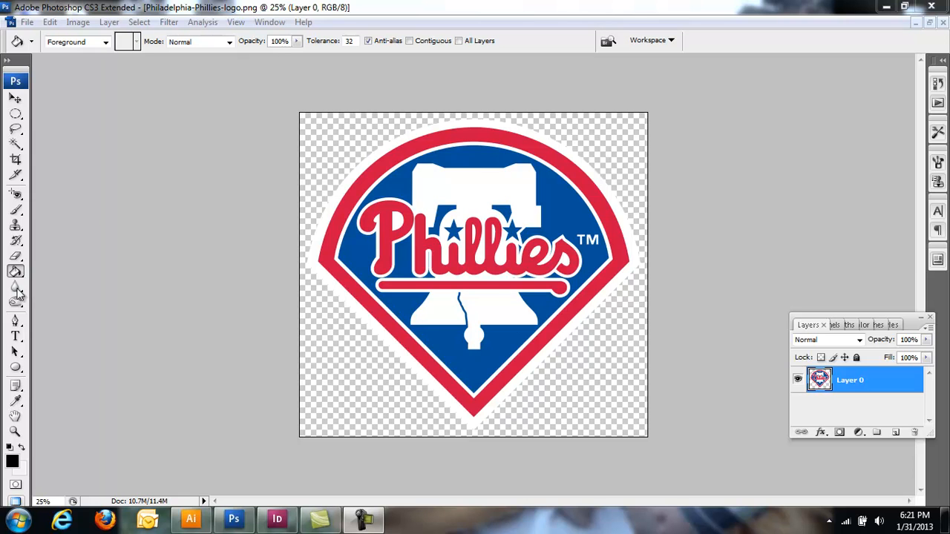
- Close the color logo file and open Philadelphia-Phillies-logo 1.jpg from the Desktop for review
click(942, 23)
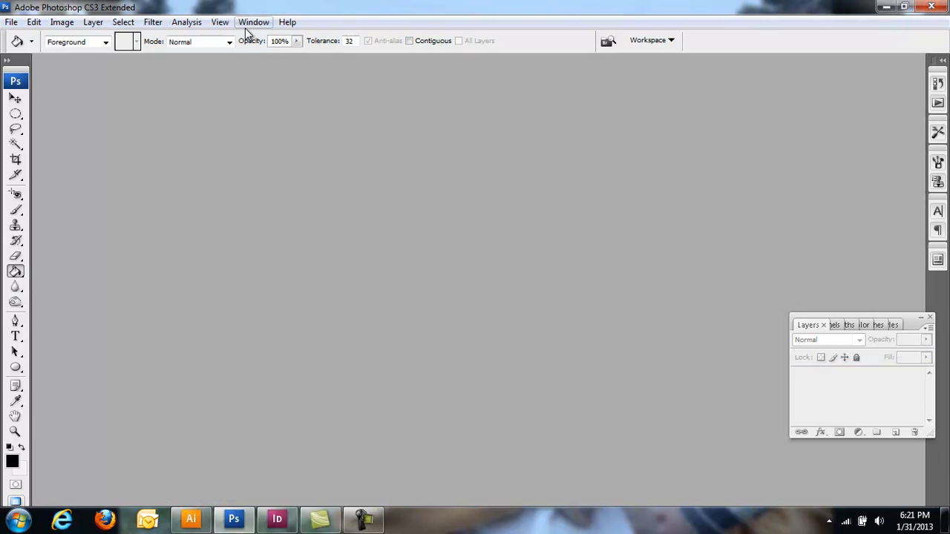
click(11, 22)
click(25, 50)
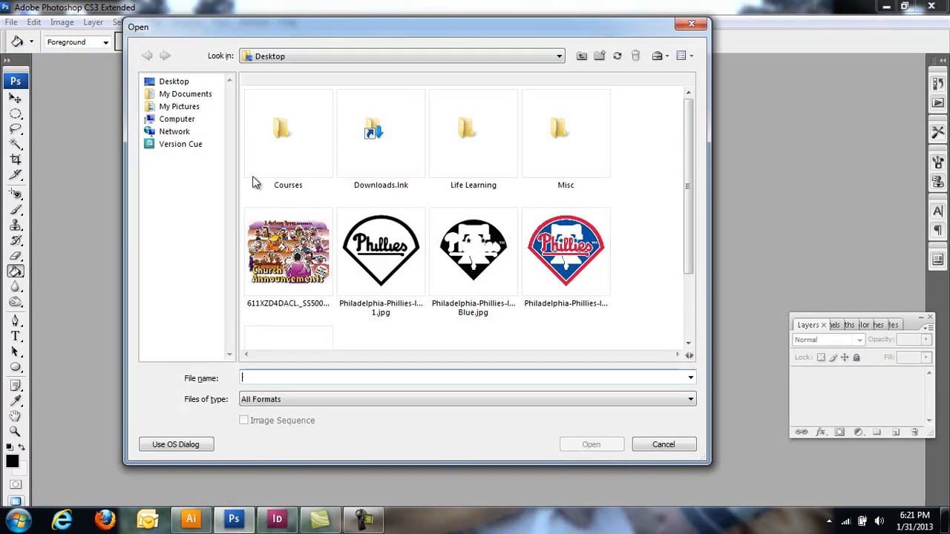
click(396, 267)
double_click(395, 267)
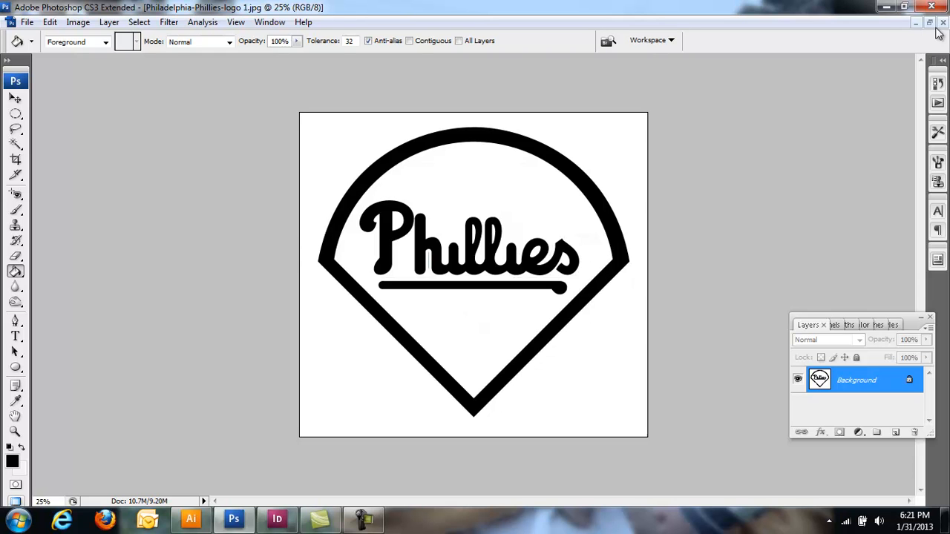
- Close the current image and open Philadelphia-Phillies-logo Blue.jpg from the Desktop
click(941, 24)
click(11, 22)
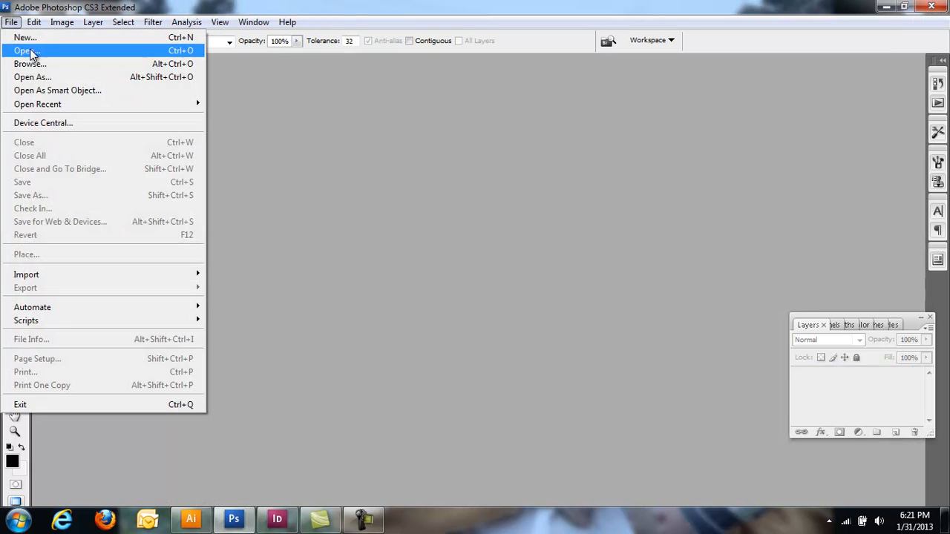
click(30, 51)
double_click(480, 242)
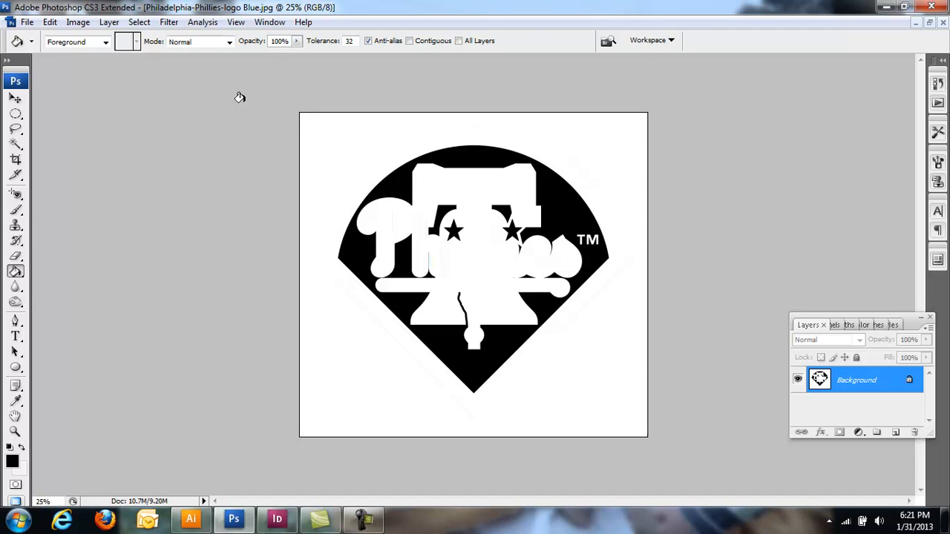
- Try a document width of 6.5 inches, but resize the image to a height of 5 inches with proportions constrained
click(78, 23)
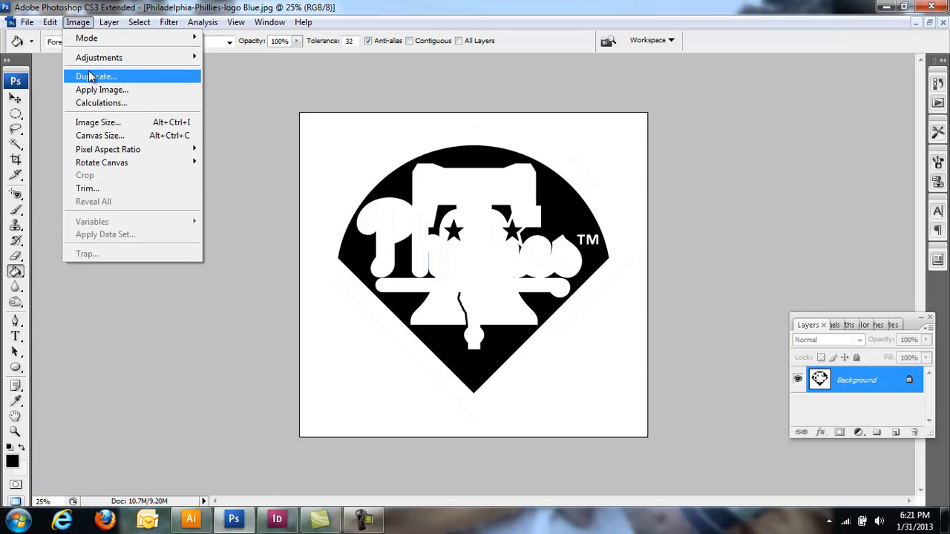
click(138, 124)
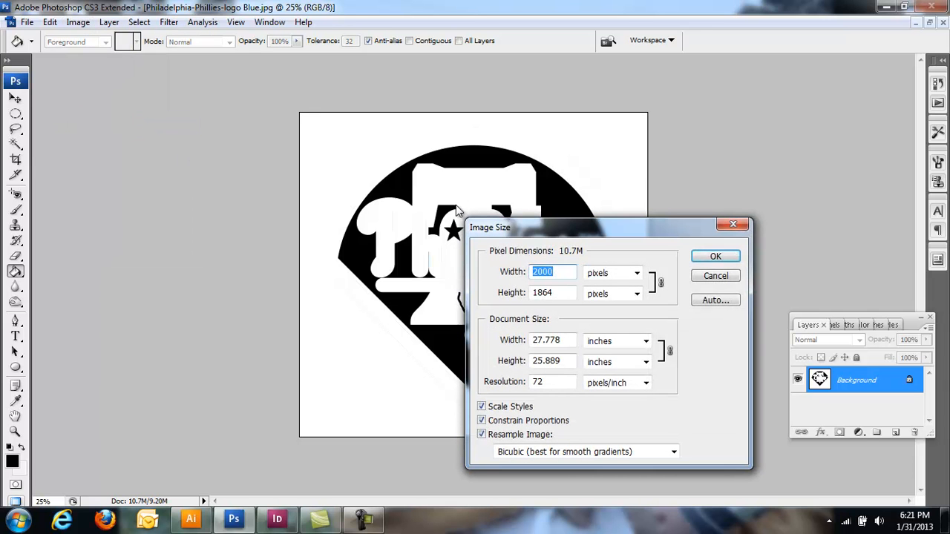
click(573, 339)
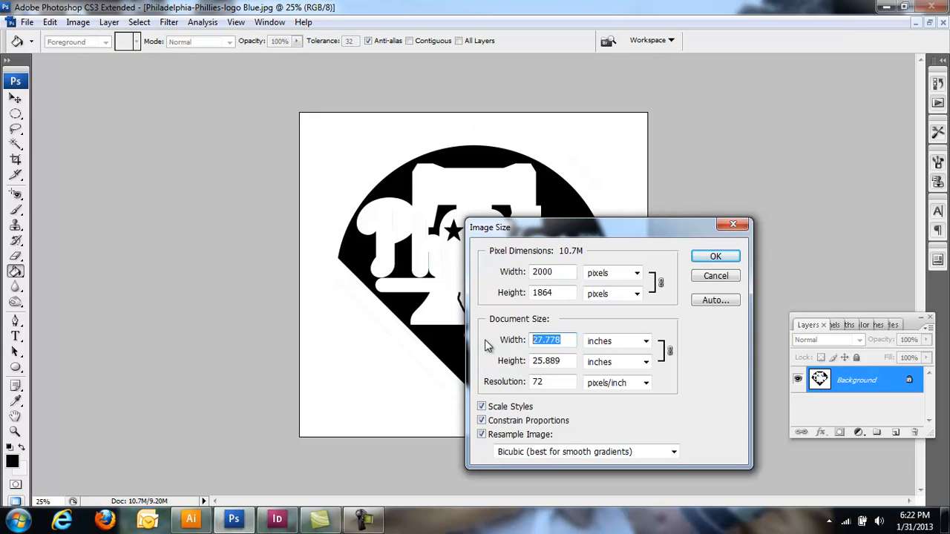
text(6.5)
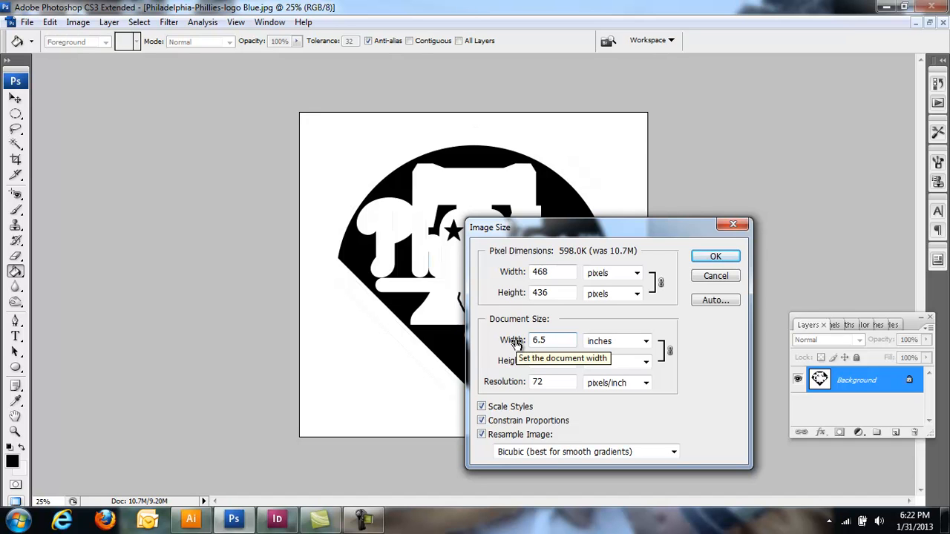
click(505, 346)
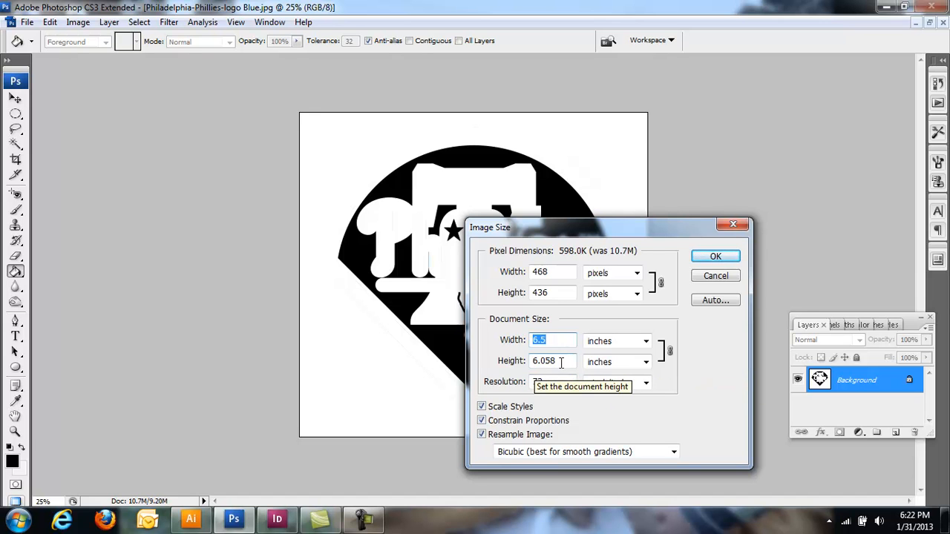
key(Tab)
text(5)
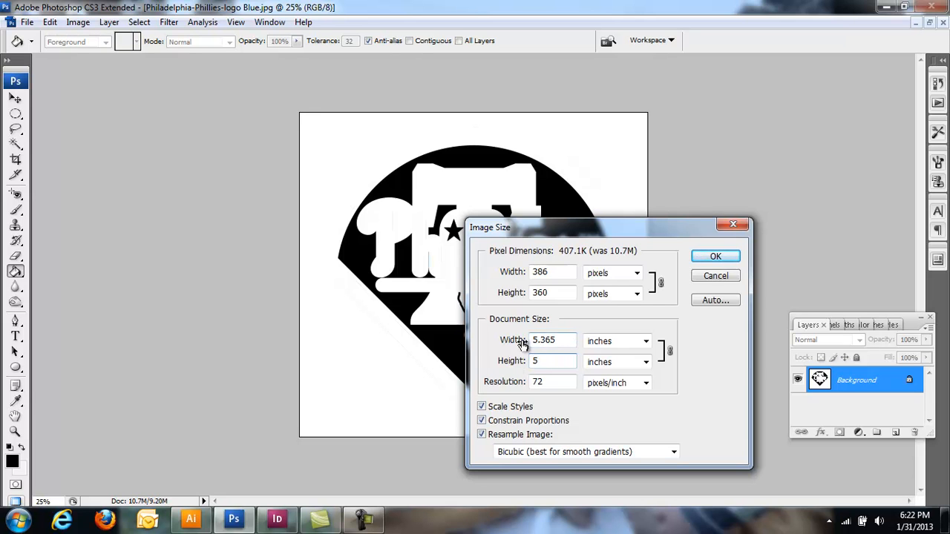
click(716, 260)
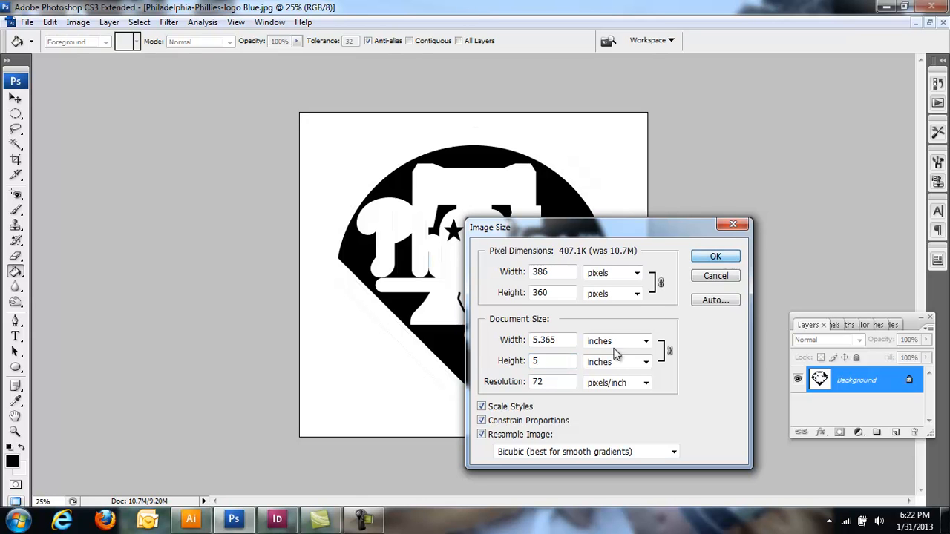
click(716, 256)
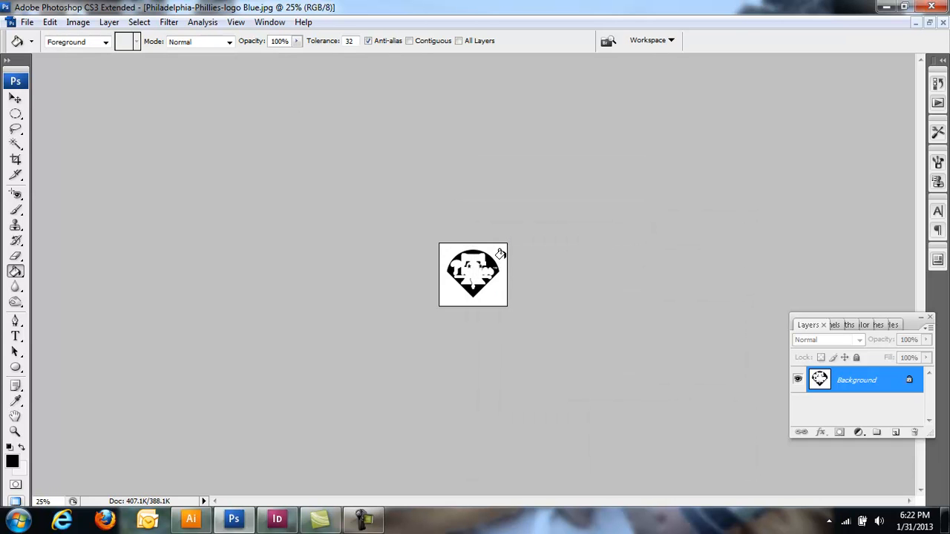
- Close the resized Blue logo with its changes saved and open Philadelphia-Phillies-logo 1.jpg
click(940, 23)
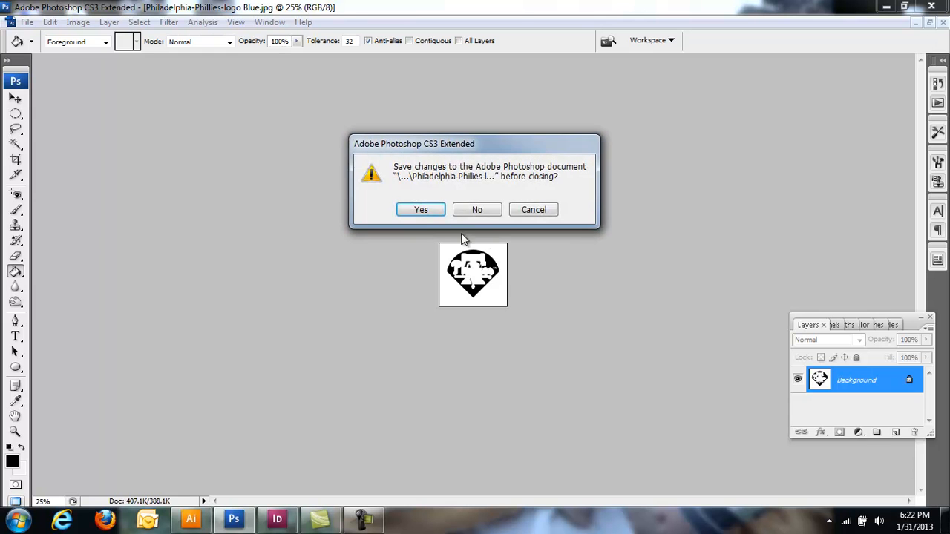
click(420, 211)
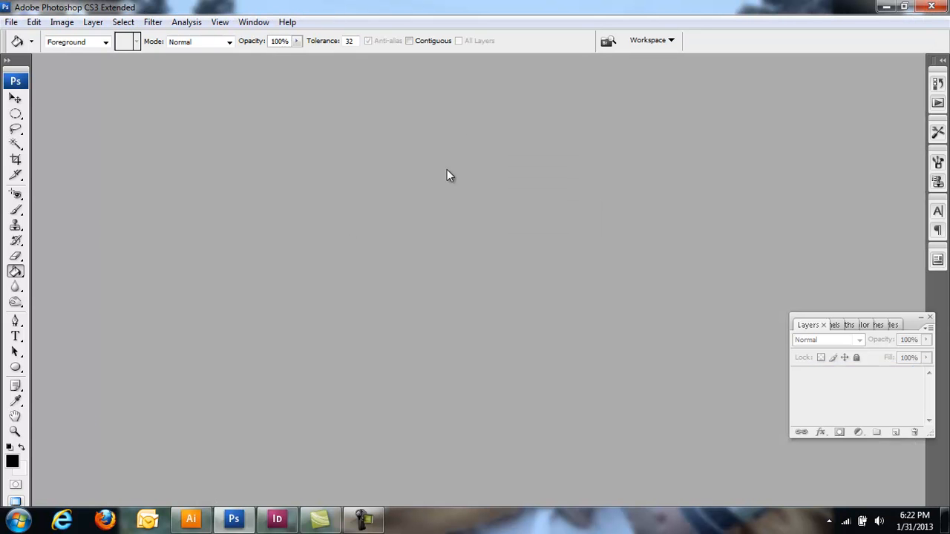
click(11, 21)
click(22, 45)
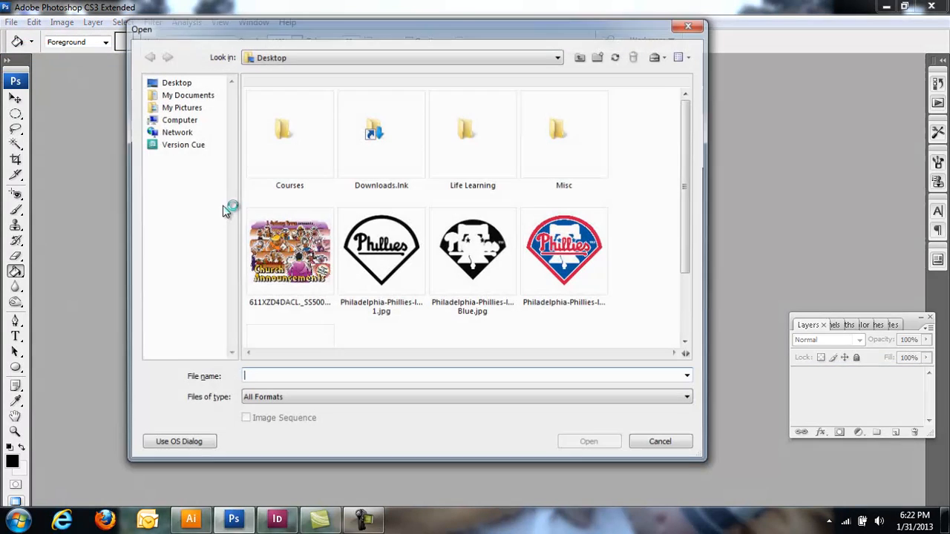
double_click(390, 261)
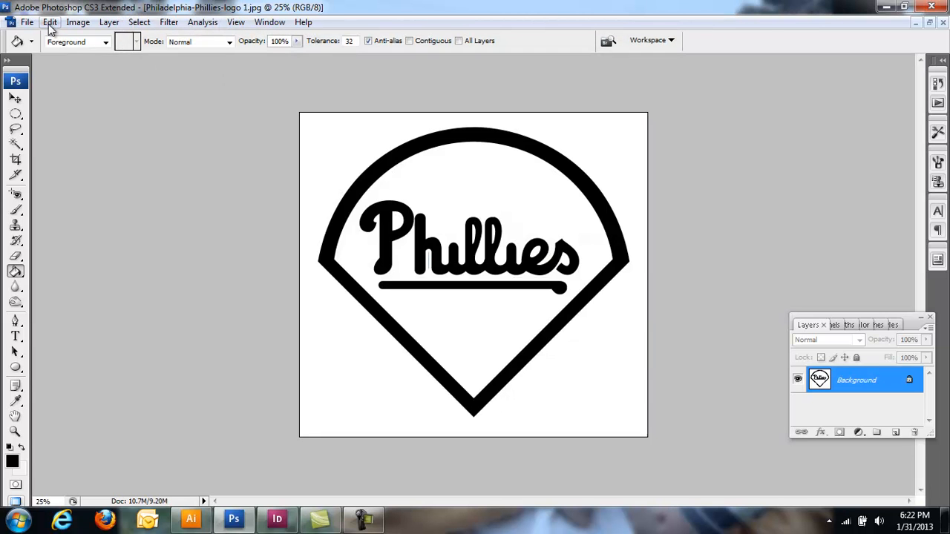
- Resize the outline logo image to a document height of 5 inches with proportions constrained
click(49, 22)
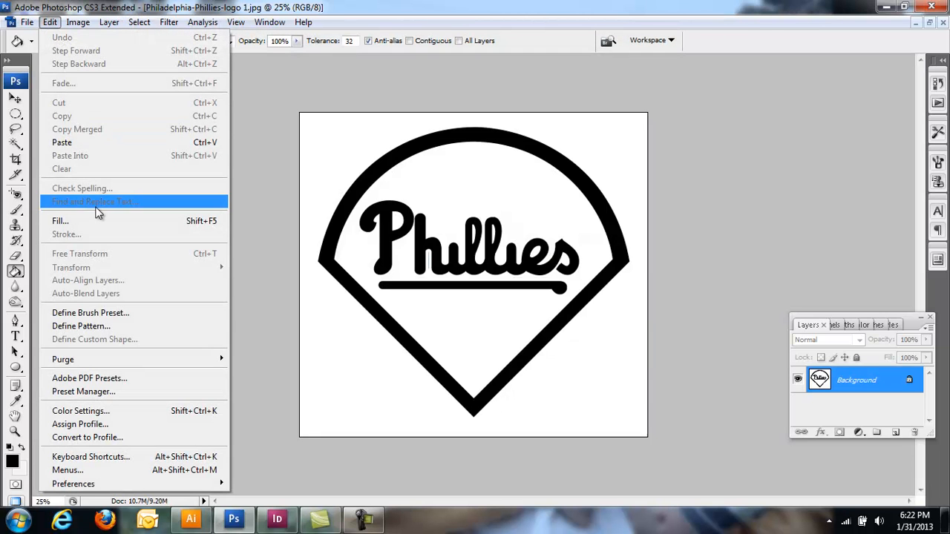
mouse_move(77, 24)
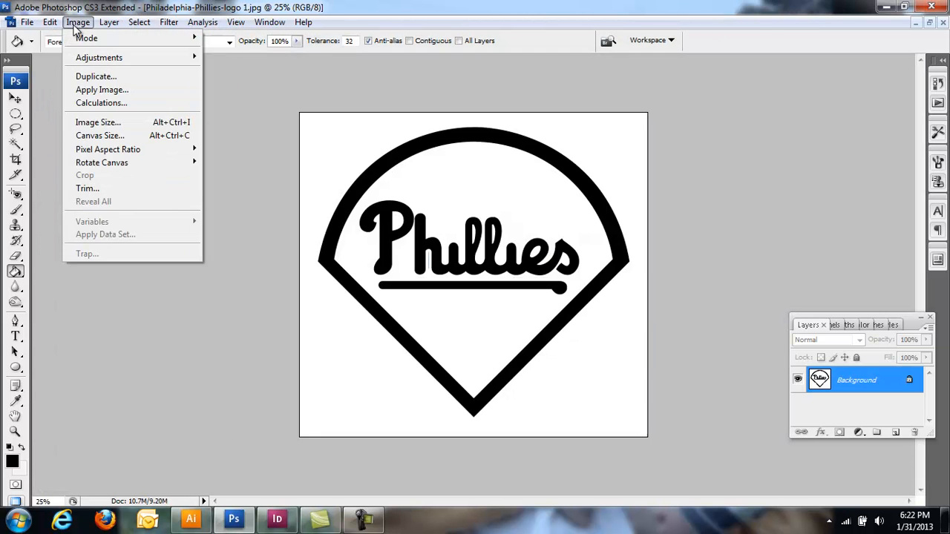
click(112, 123)
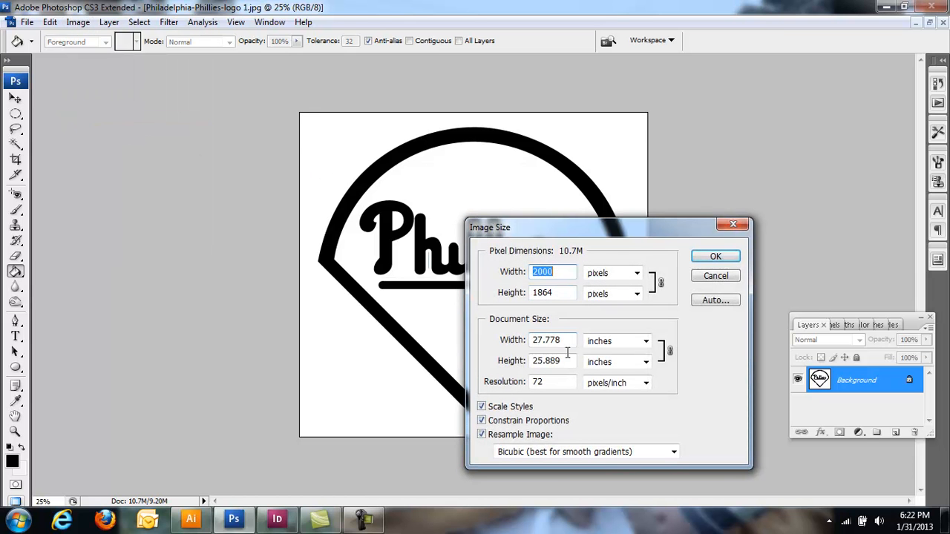
drag(572, 362, 506, 363)
text(5)
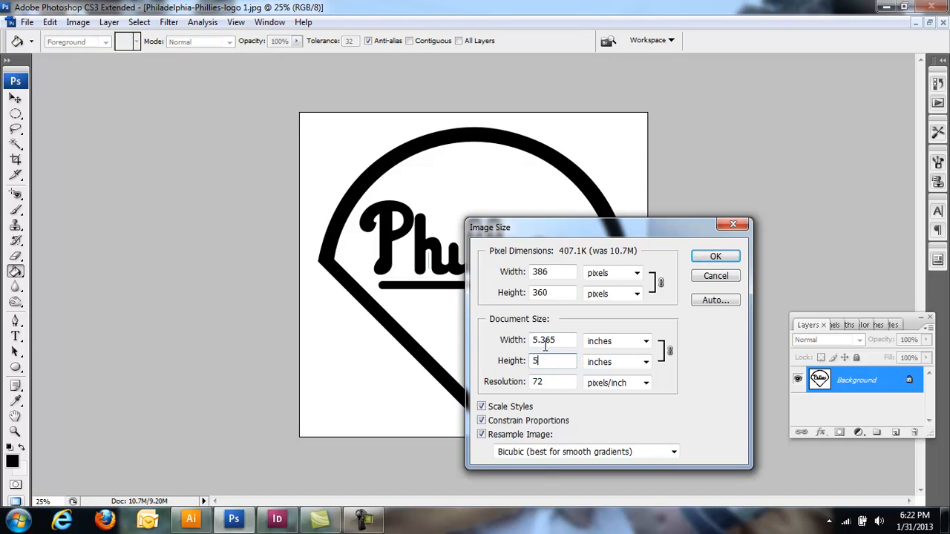
click(732, 259)
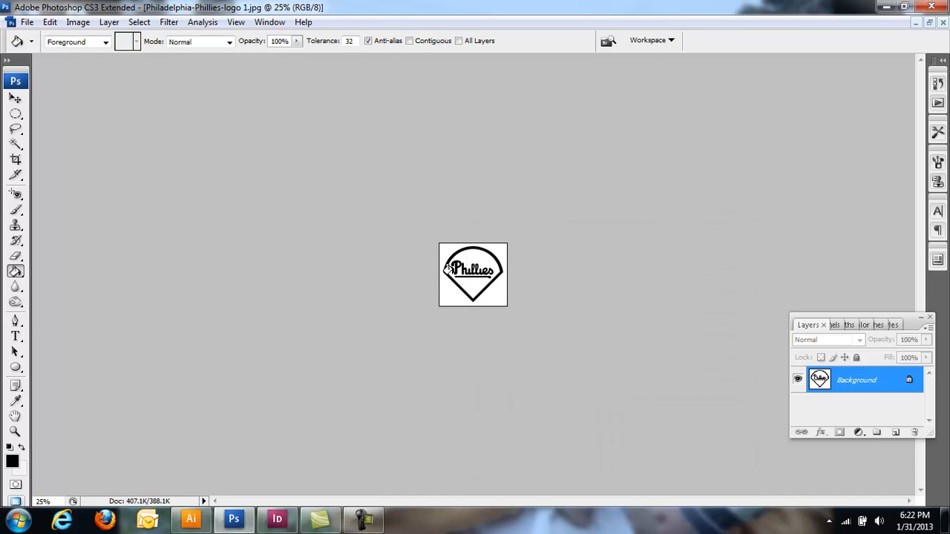
- Close the resized logo with its changes saved, and exit Photoshop to switch to Illustrator
click(942, 22)
click(421, 210)
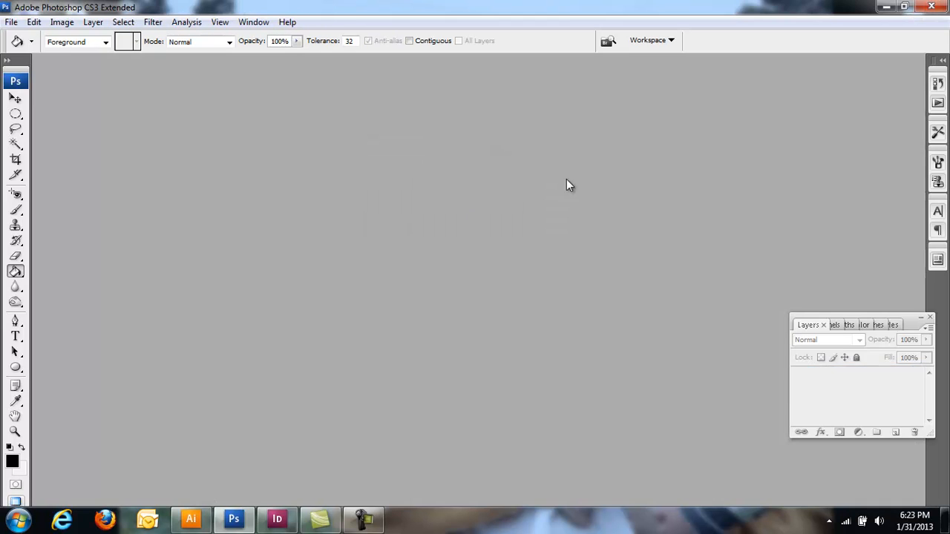
click(931, 6)
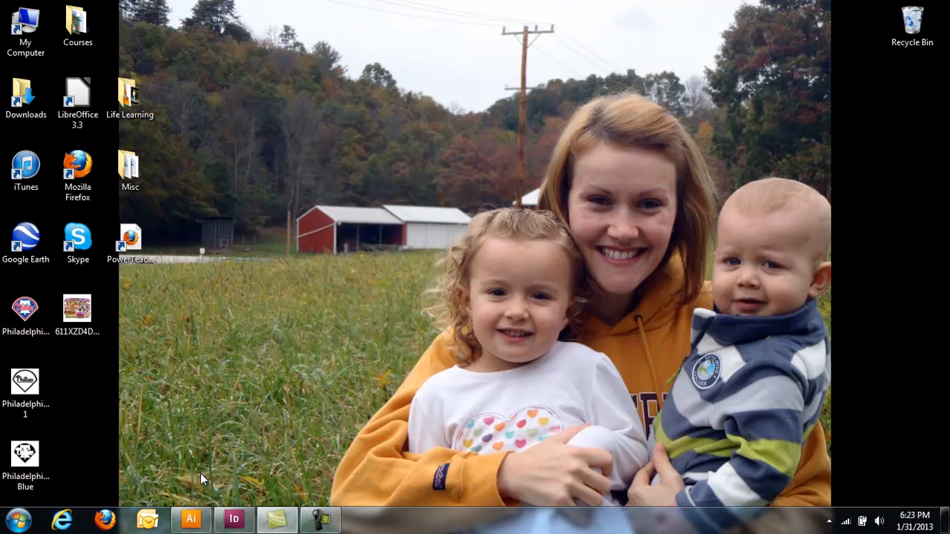
click(190, 518)
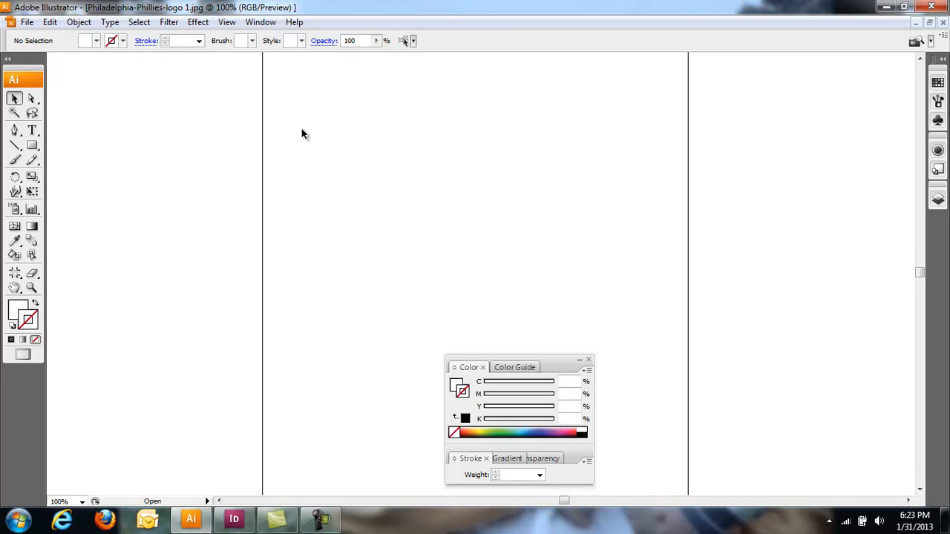
- Try opening Philadelphia-Phillies-logo 1.jpg from the Desktop in another document window, and close that extra window
click(28, 23)
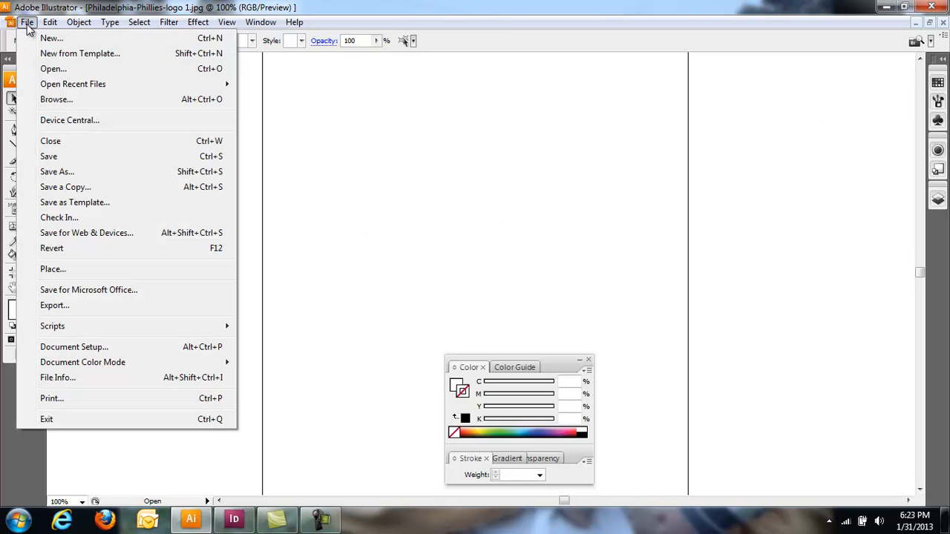
click(53, 69)
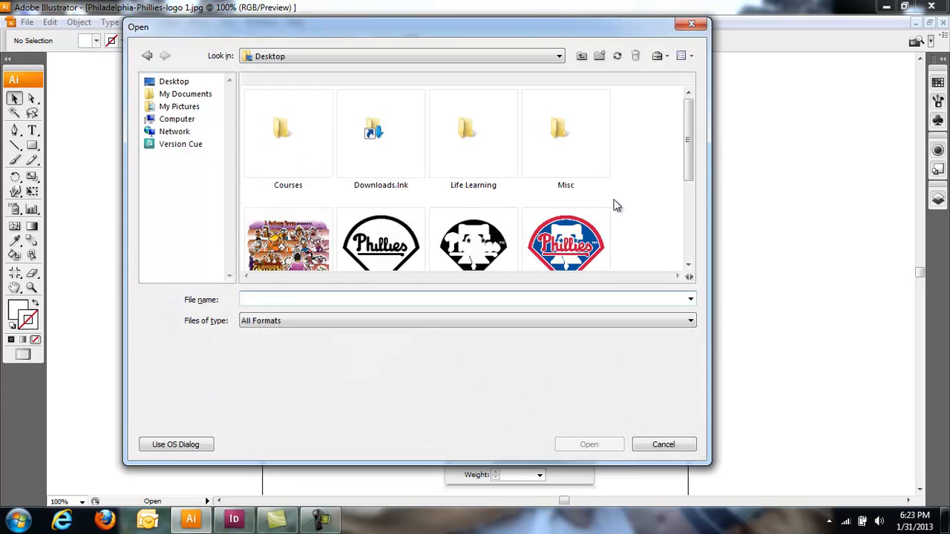
drag(689, 138, 690, 173)
double_click(386, 177)
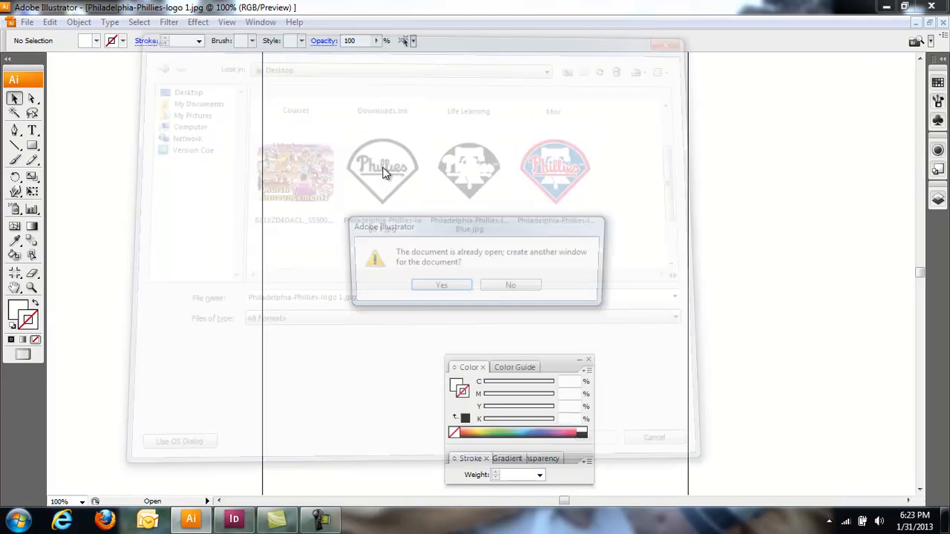
click(443, 289)
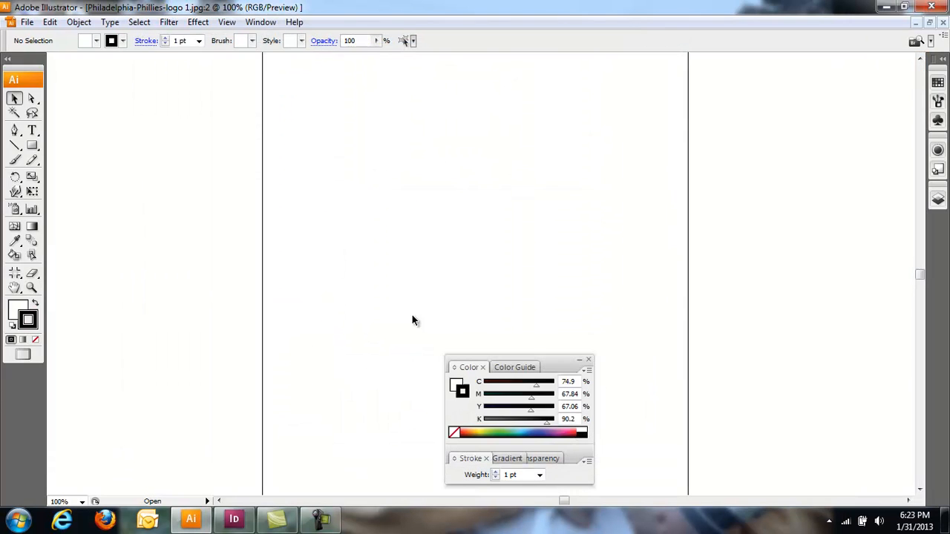
click(943, 23)
- Close the remaining open documents, discarding the logo's changes, and create a new Letter-size Print document
click(942, 23)
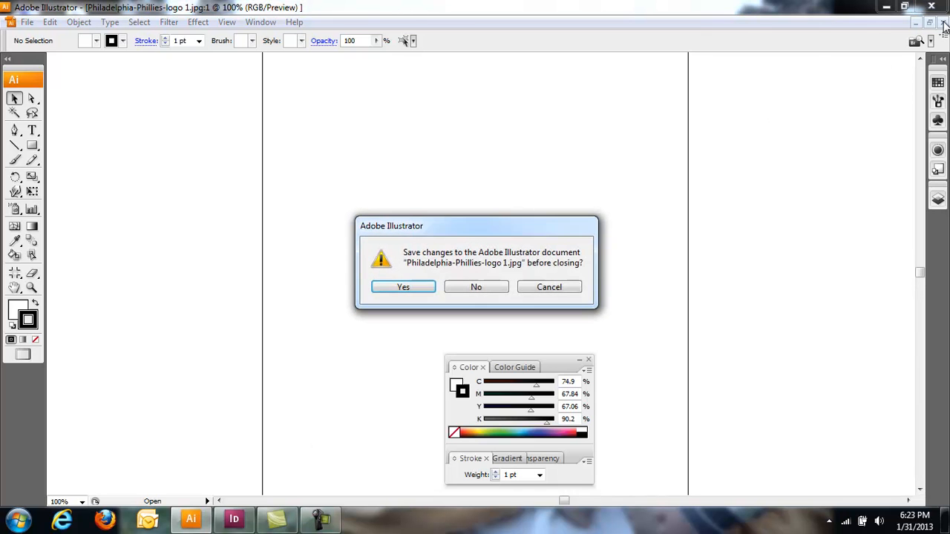
click(472, 287)
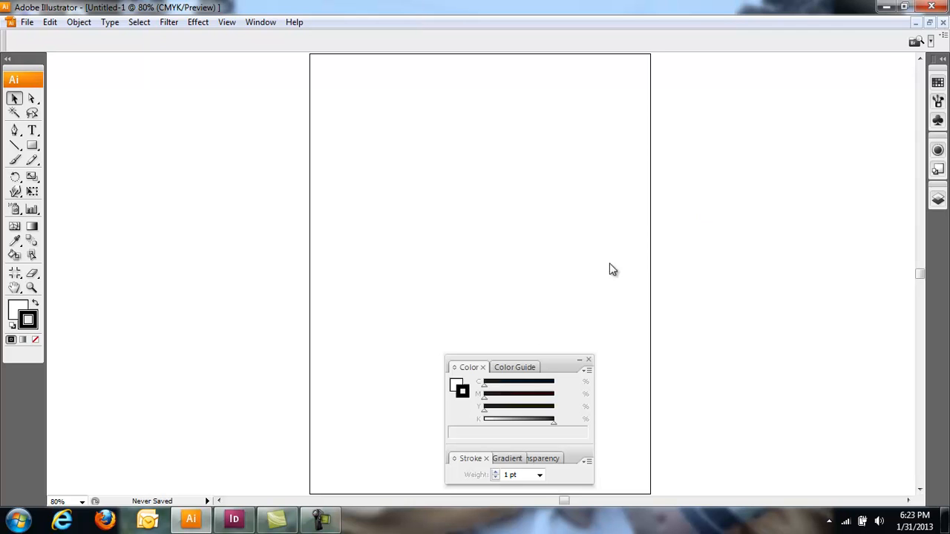
click(942, 23)
click(538, 222)
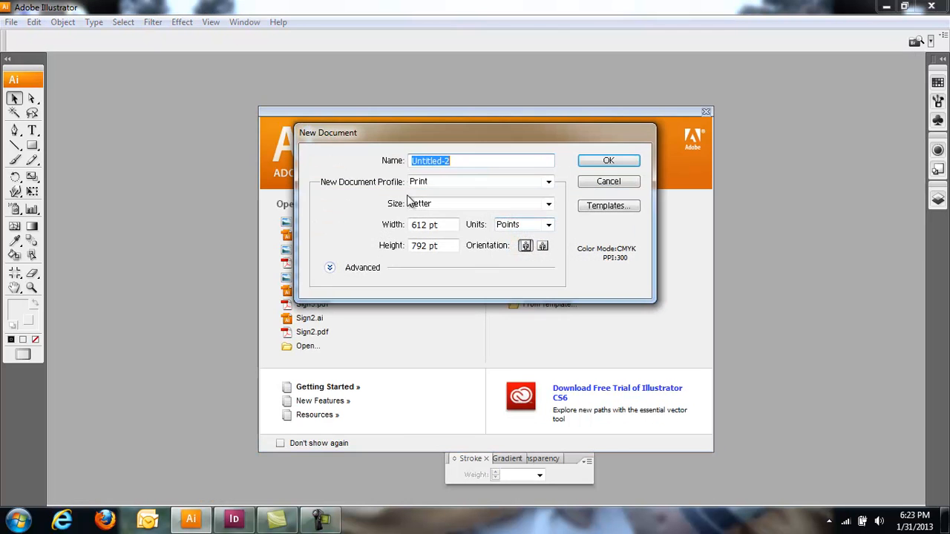
click(607, 163)
- Open Philadelphia-Phillies-logo 1.jpg from the Desktop and select the logo image on the page
click(27, 21)
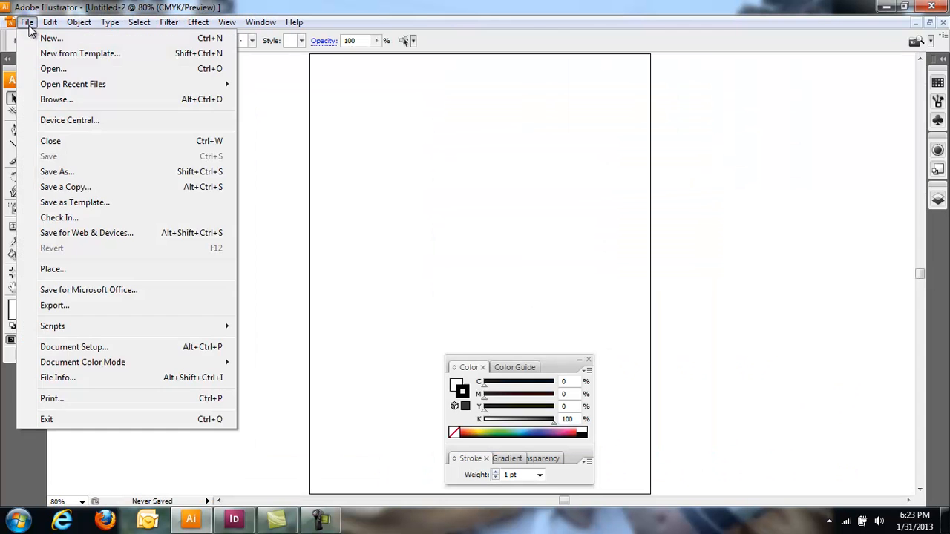
click(64, 67)
double_click(475, 245)
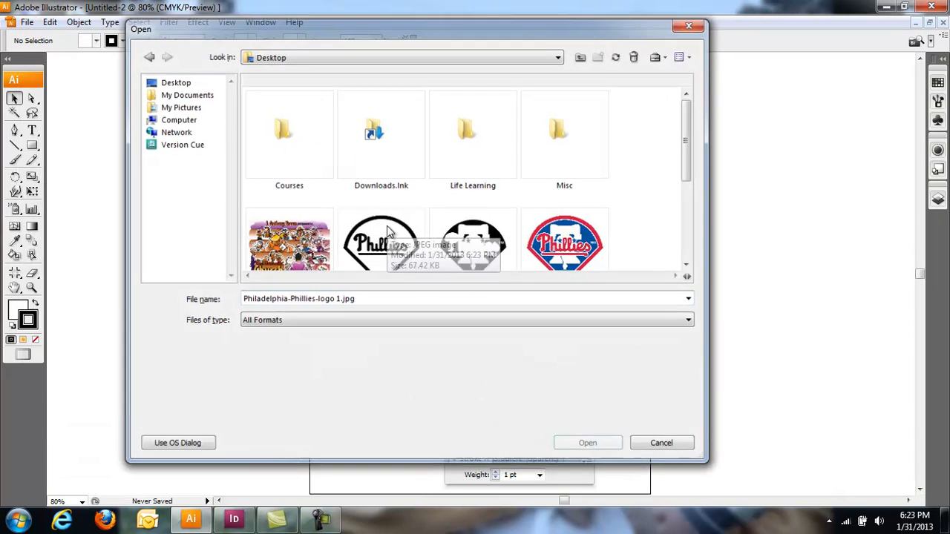
click(451, 238)
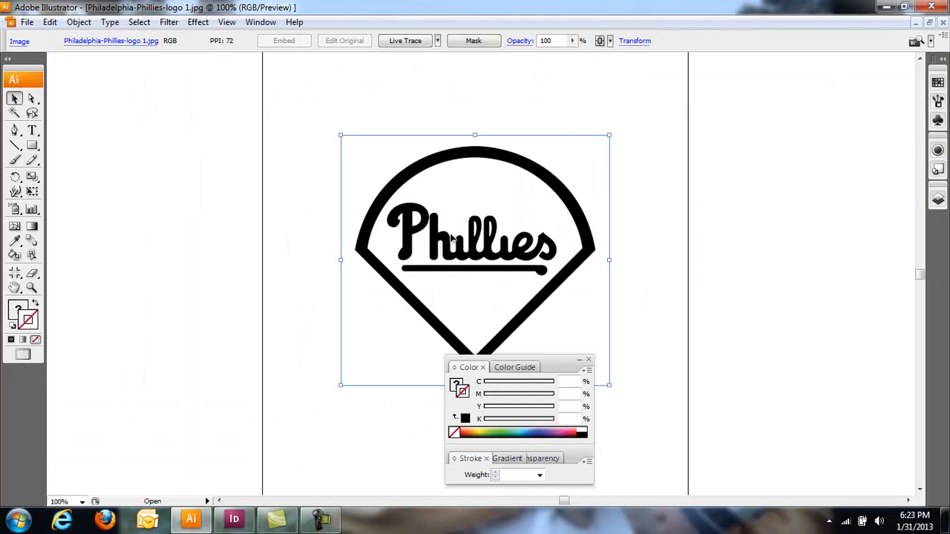
- Live Trace the logo with the default preset and close it, saving it to the Desktop as Philadelphia-Phillies-logo 1.ai in Illustrator CS3 format
click(410, 41)
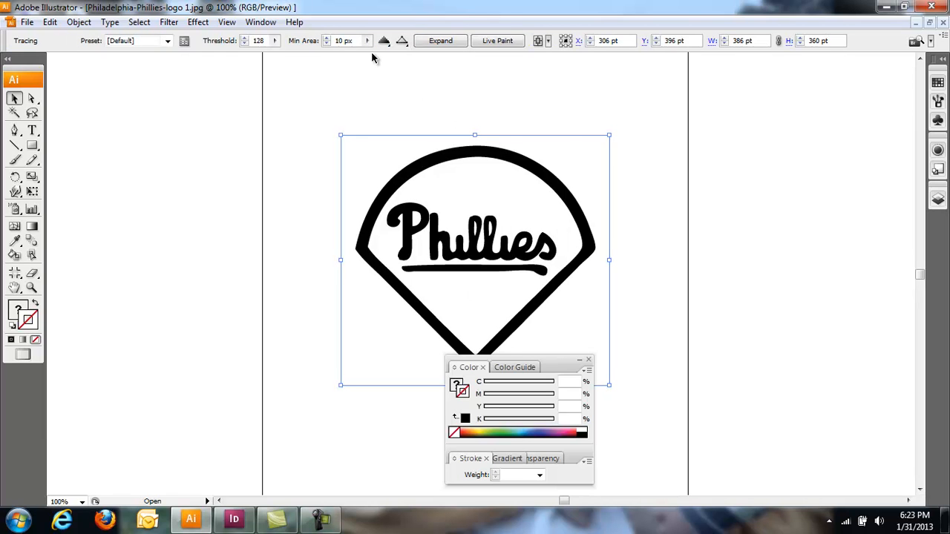
click(943, 24)
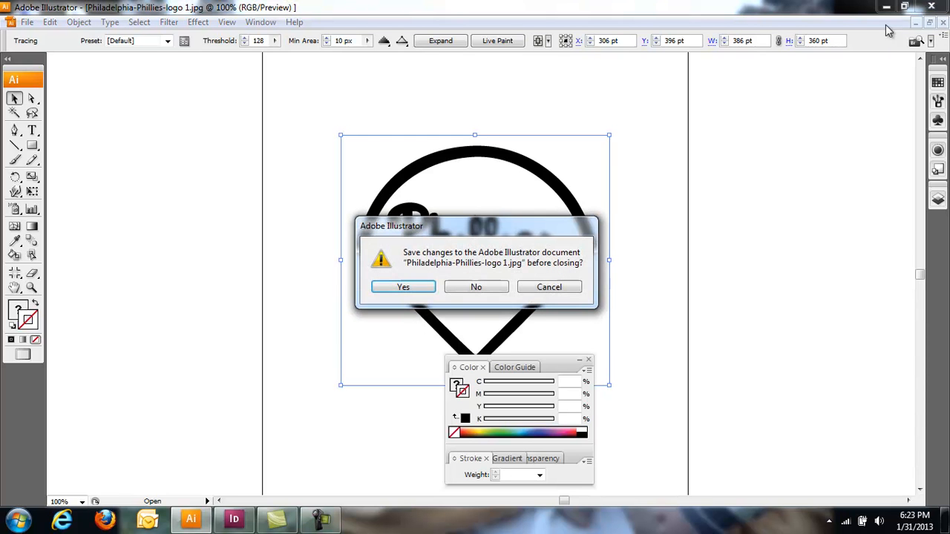
click(403, 287)
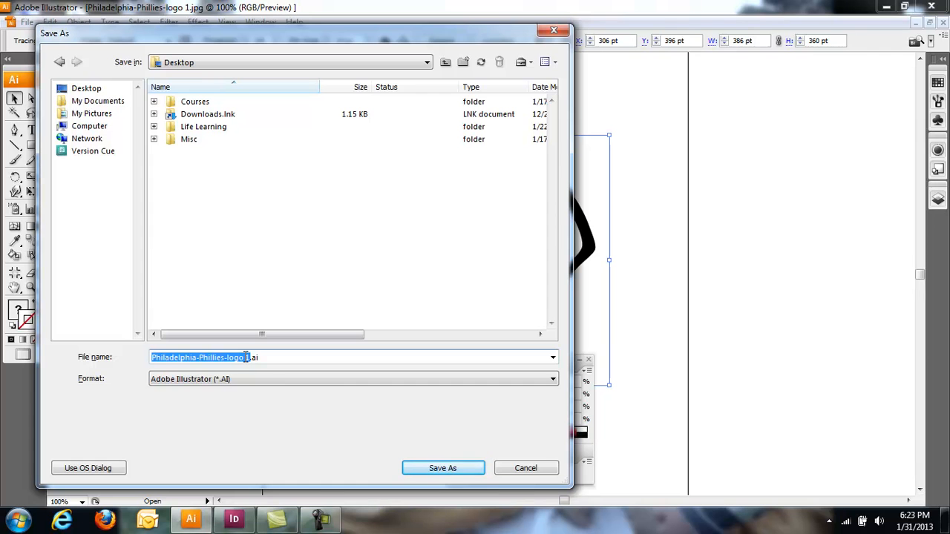
click(439, 470)
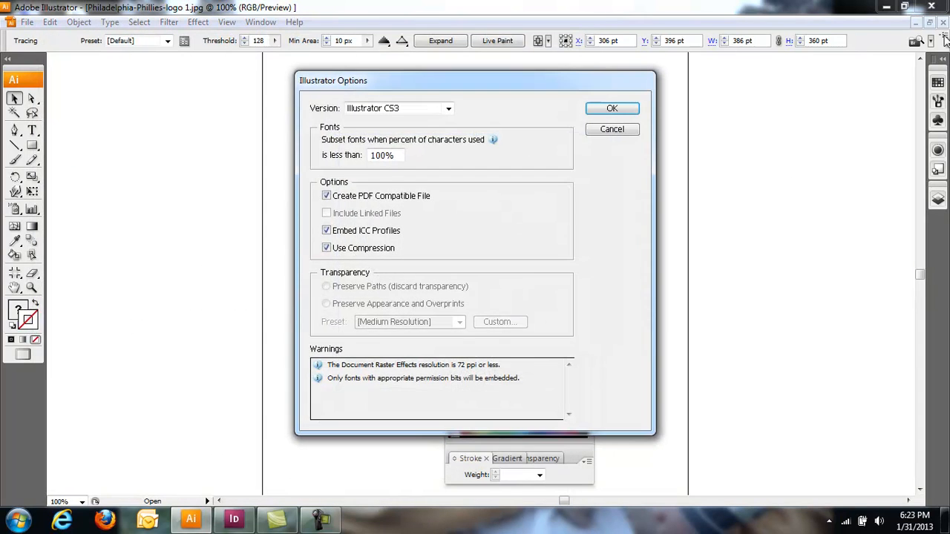
click(611, 110)
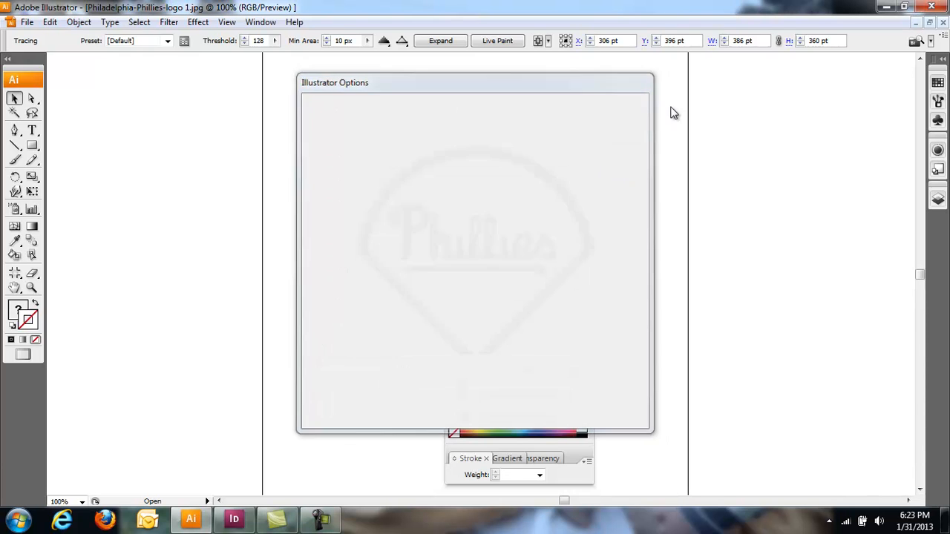
click(943, 23)
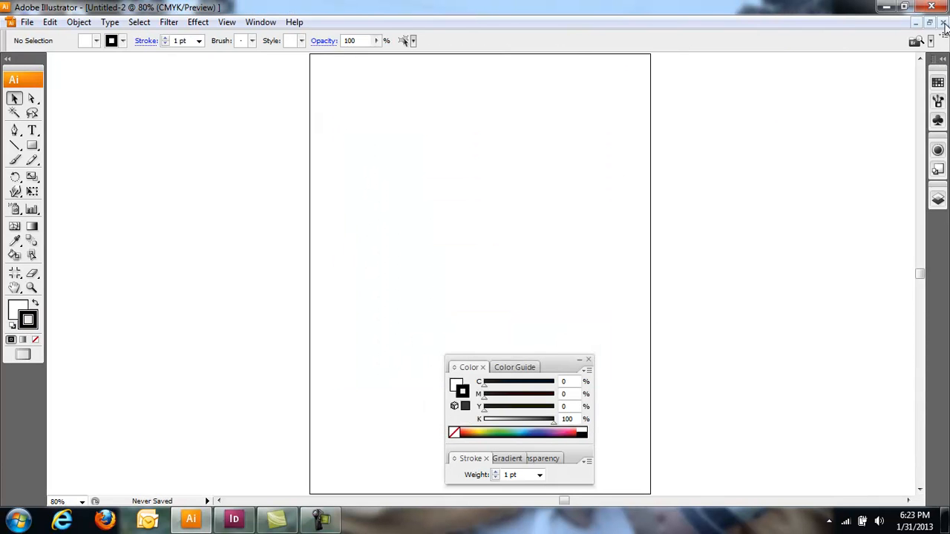
- Open Philadelphia-Phillies-logo Blue.jpg and Live Trace its image with the default preset
click(25, 22)
click(46, 68)
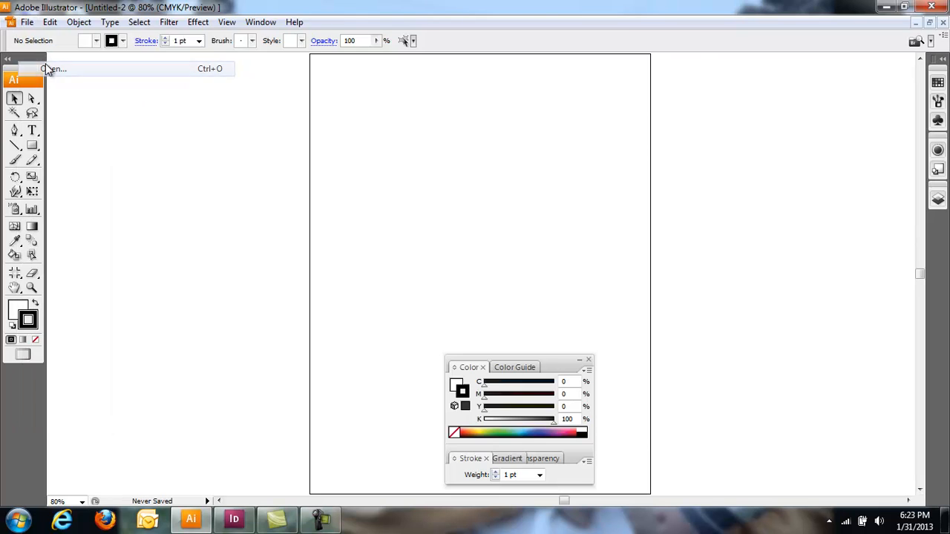
click(565, 246)
double_click(564, 249)
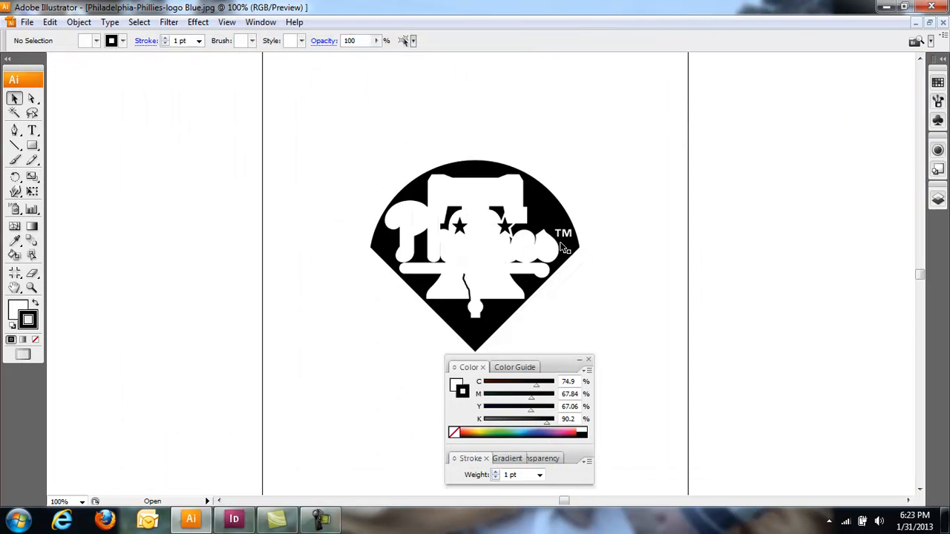
click(477, 250)
click(413, 41)
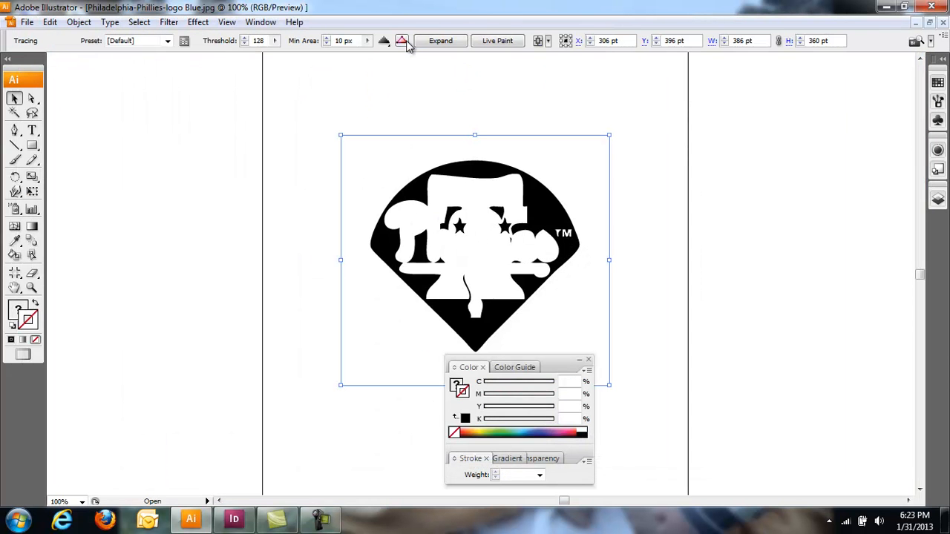
- Close the traced blue logo, saving it to the Desktop as Philadelphia-Phillies-logo Blue.ai, and switch to InDesign
click(942, 23)
click(405, 286)
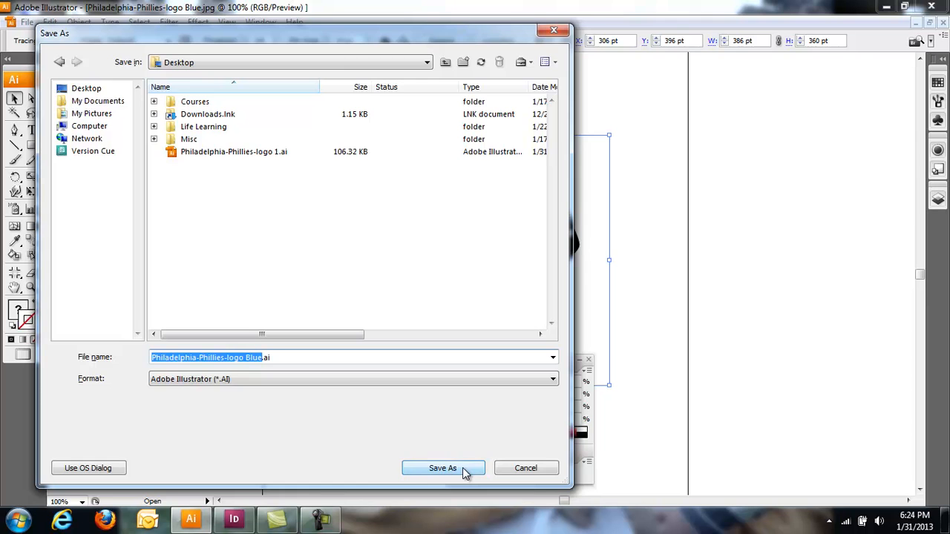
click(443, 468)
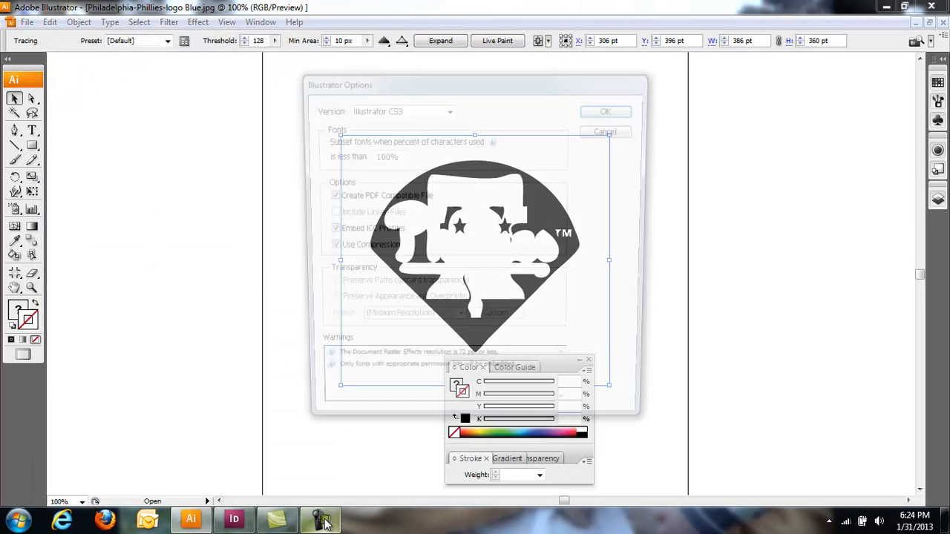
click(320, 522)
click(404, 46)
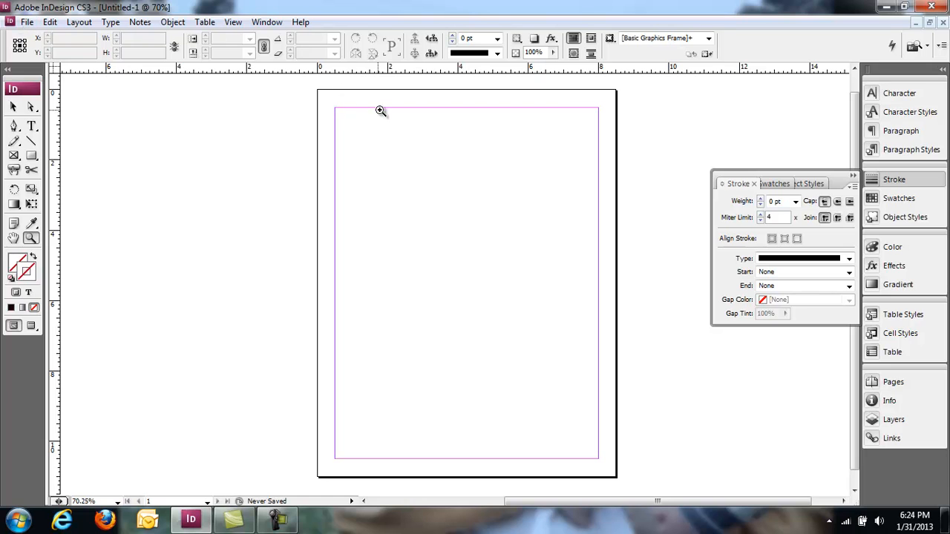
- Add three horizontal guides across the page at 5.5 in, 5 in and about 6 in
click(13, 109)
drag(434, 69, 243, 288)
drag(62, 283, 336, 283)
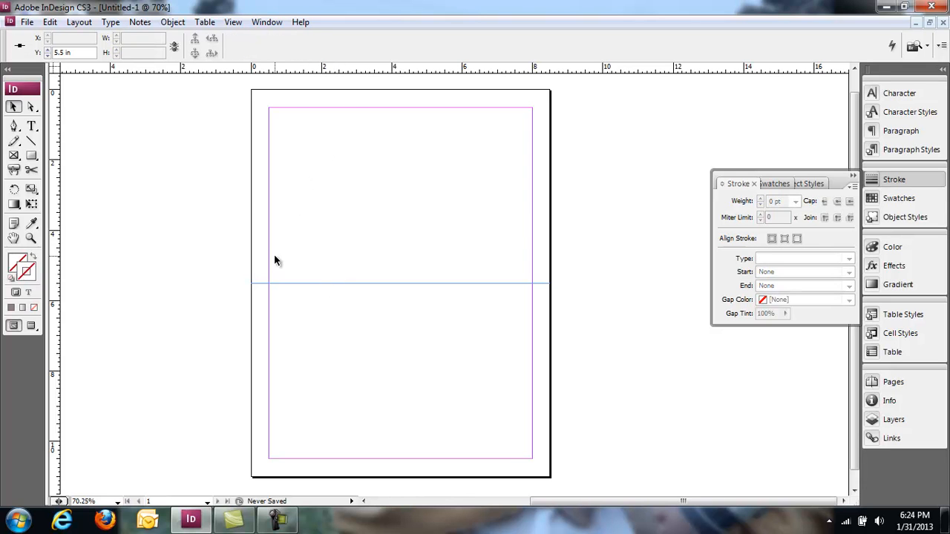
drag(493, 74, 460, 265)
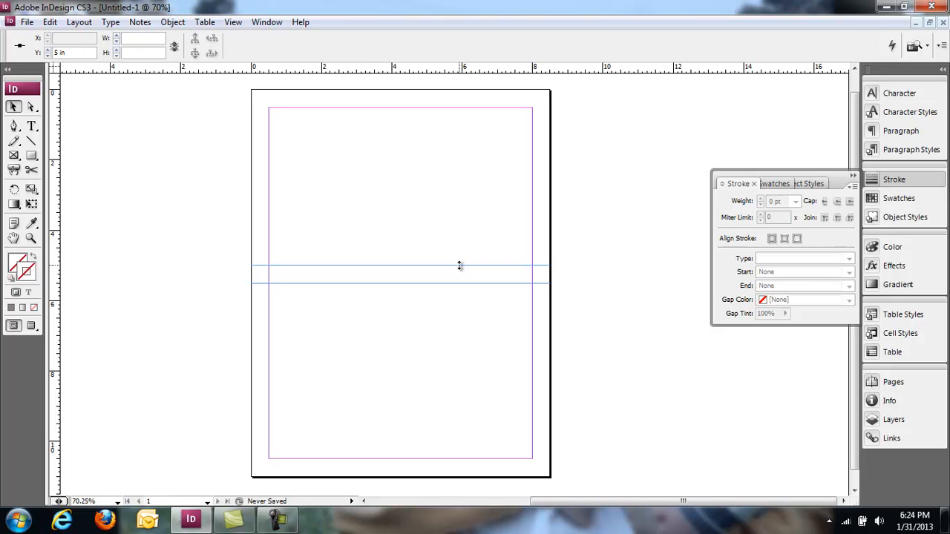
drag(447, 75, 442, 301)
- Add two vertical guides to the page at about 1 in and 7.5 in
drag(54, 141, 287, 131)
drag(57, 144, 513, 145)
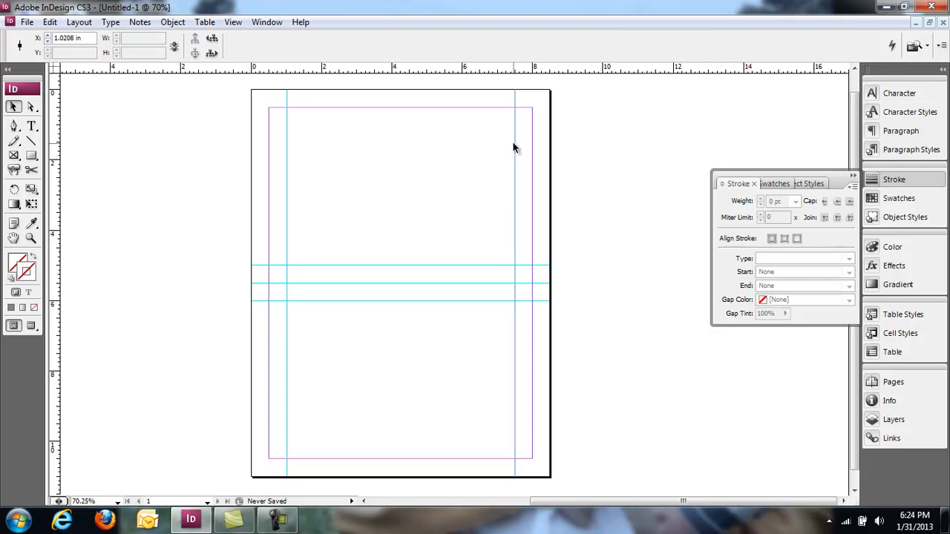
click(460, 156)
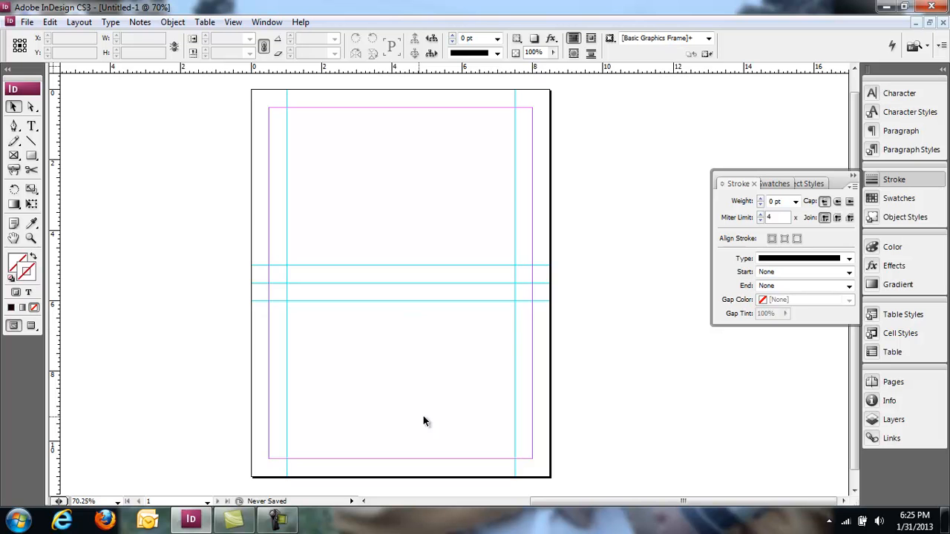
- Place Philadelphia-Phillies-logo 1.ai in the page's upper half, its frame against the 1 in guide and centred at about Y 2.73 in
click(26, 21)
click(53, 202)
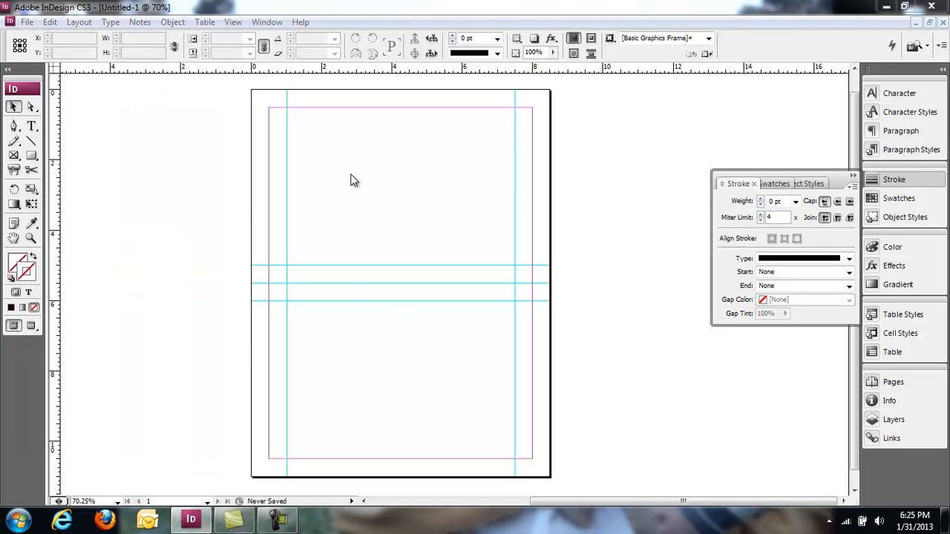
drag(690, 170, 423, 229)
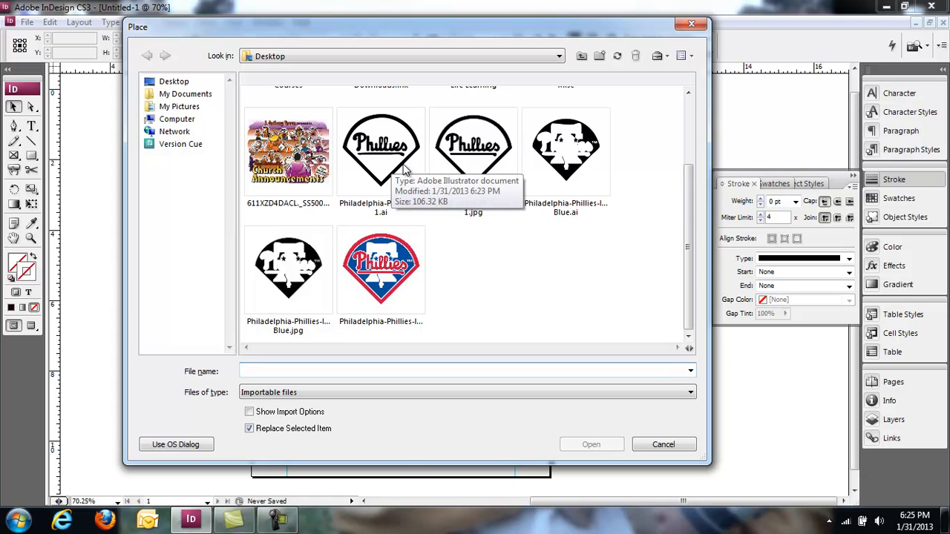
click(402, 169)
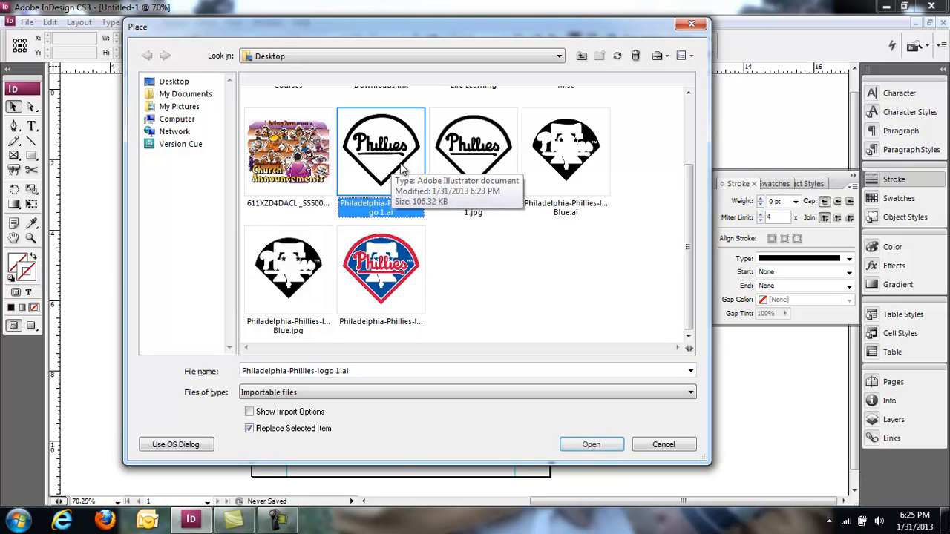
double_click(392, 220)
click(297, 117)
click(295, 117)
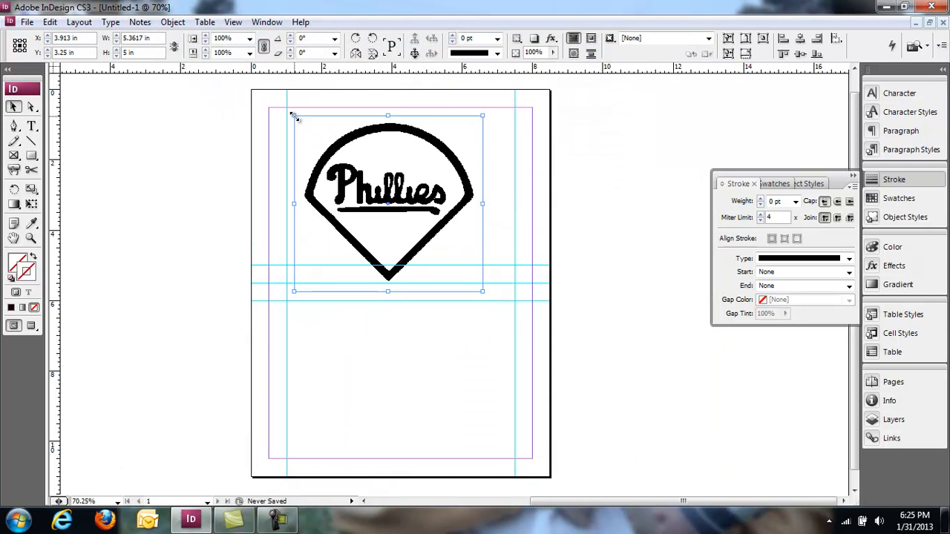
mouse_move(372, 167)
mouse_down()
mouse_move(380, 150)
mouse_move(370, 152)
mouse_up()
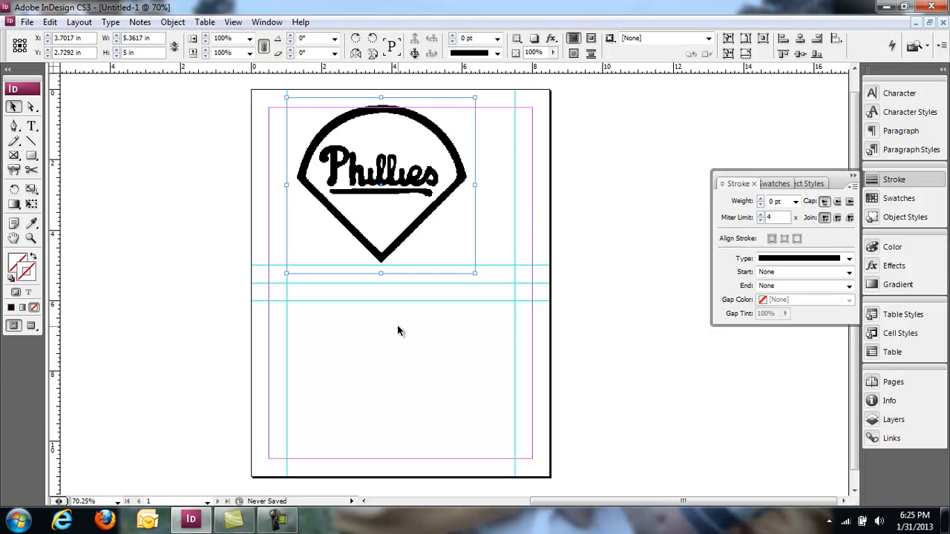
- Place Philadelphia-Phillies-logo Blue.ai in the page's lower half, its frame against the 1 in guide and centred at Y 8.25 in
click(345, 339)
click(26, 21)
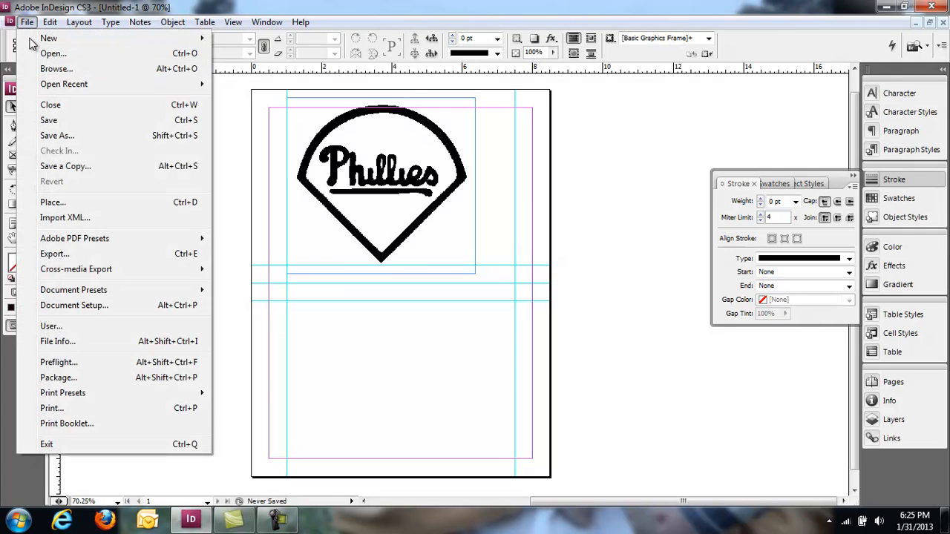
click(74, 202)
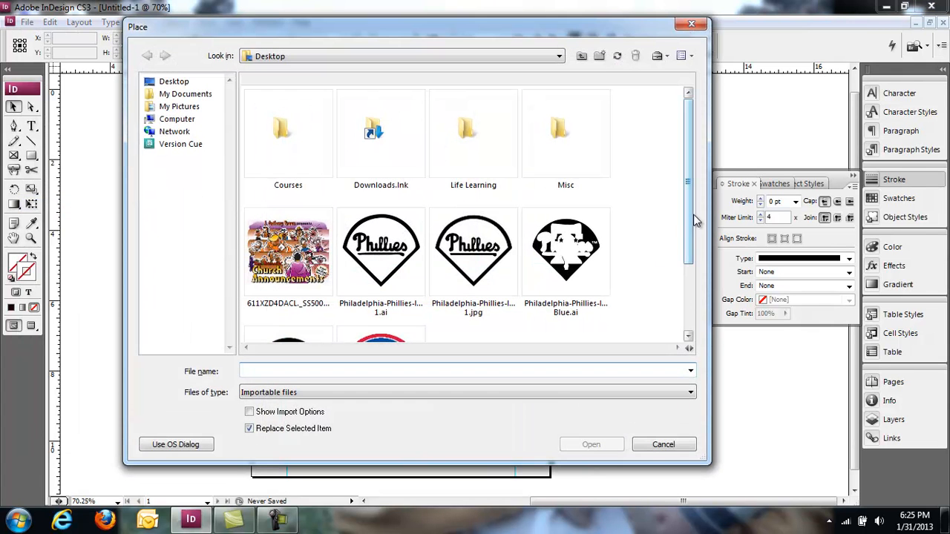
double_click(565, 248)
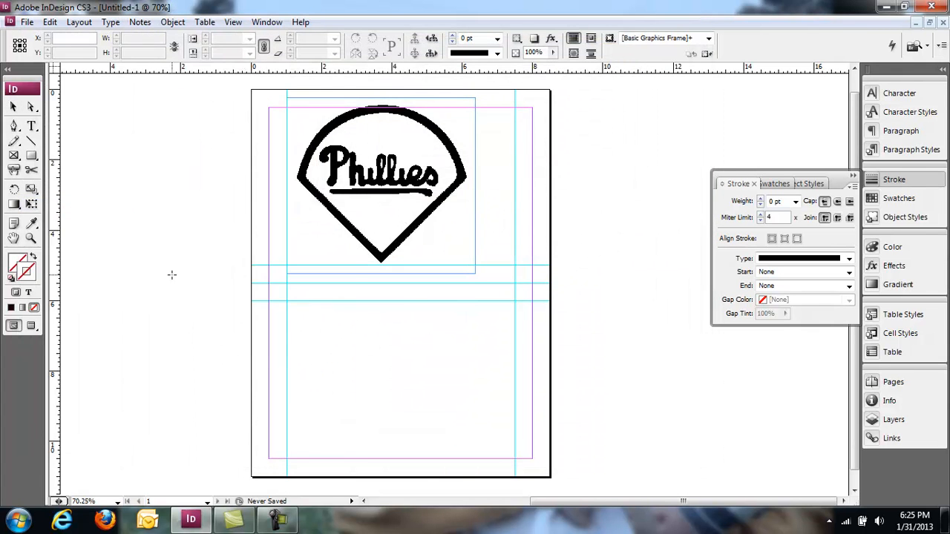
click(171, 274)
drag(217, 341, 334, 353)
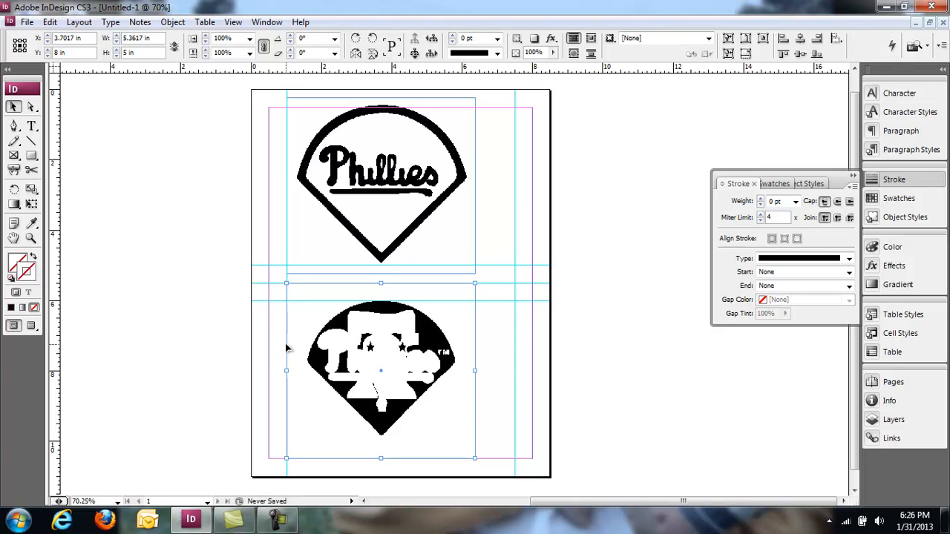
drag(384, 362, 384, 371)
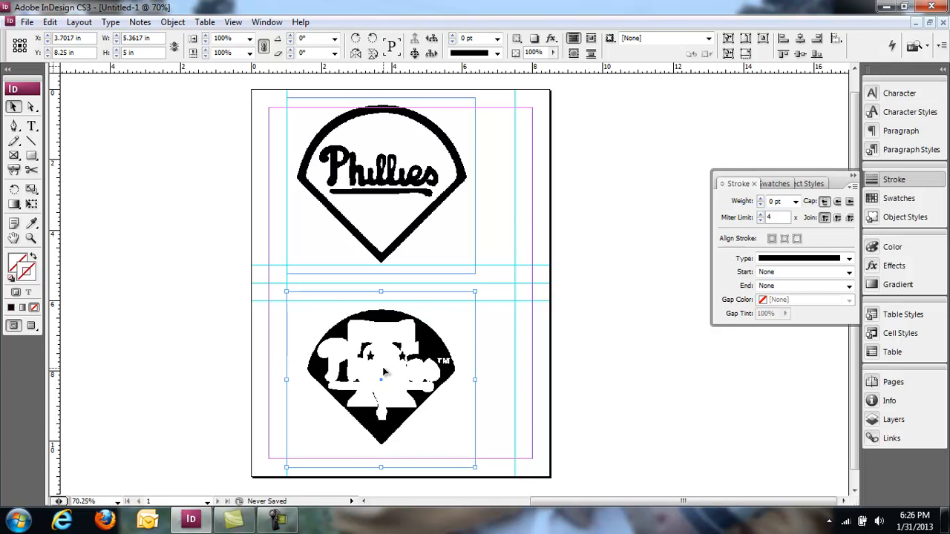
- Add a vertical guide through the shared centre of both logos and check up close that their frames line up with it
drag(55, 249, 381, 255)
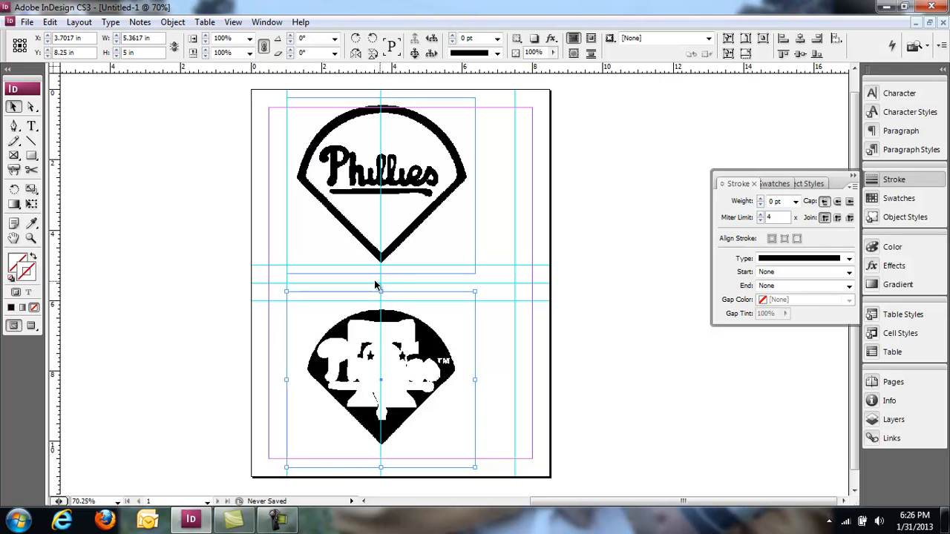
click(31, 237)
drag(218, 218, 493, 374)
click(14, 106)
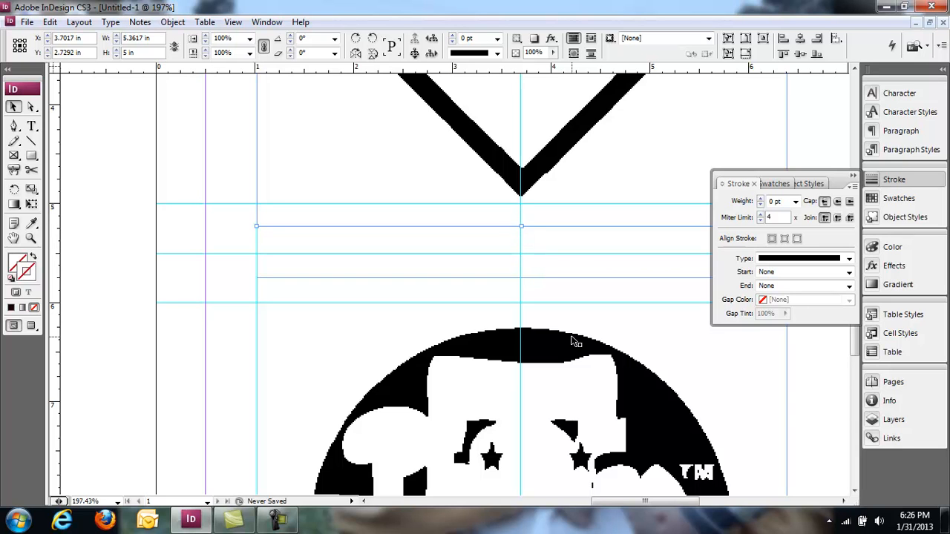
click(528, 290)
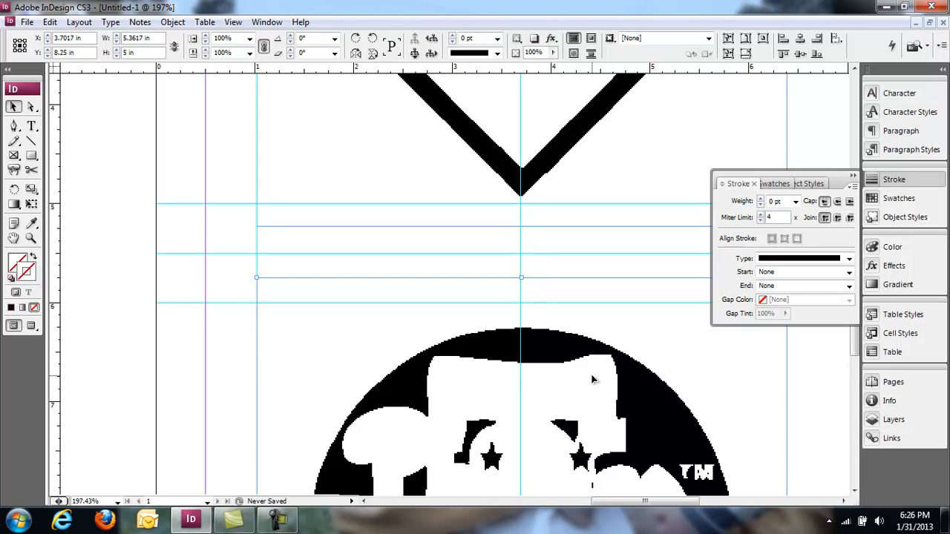
click(31, 238)
alt+click(320, 252)
alt+click(437, 257)
alt+click(517, 263)
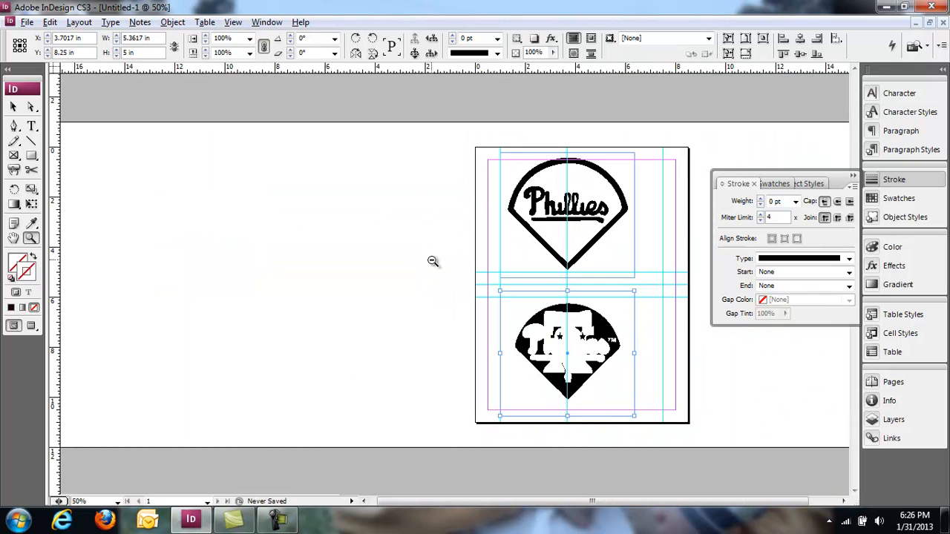
drag(455, 149, 716, 436)
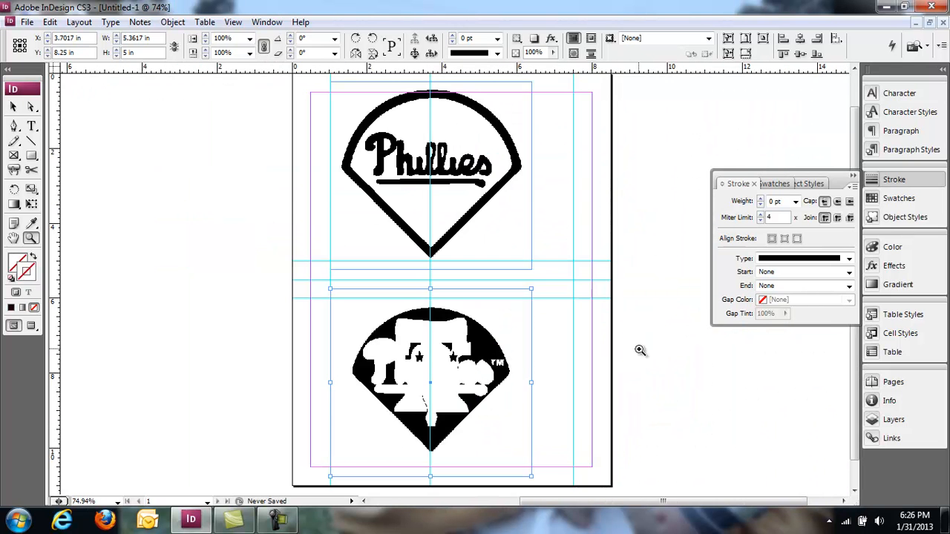
click(13, 107)
click(282, 185)
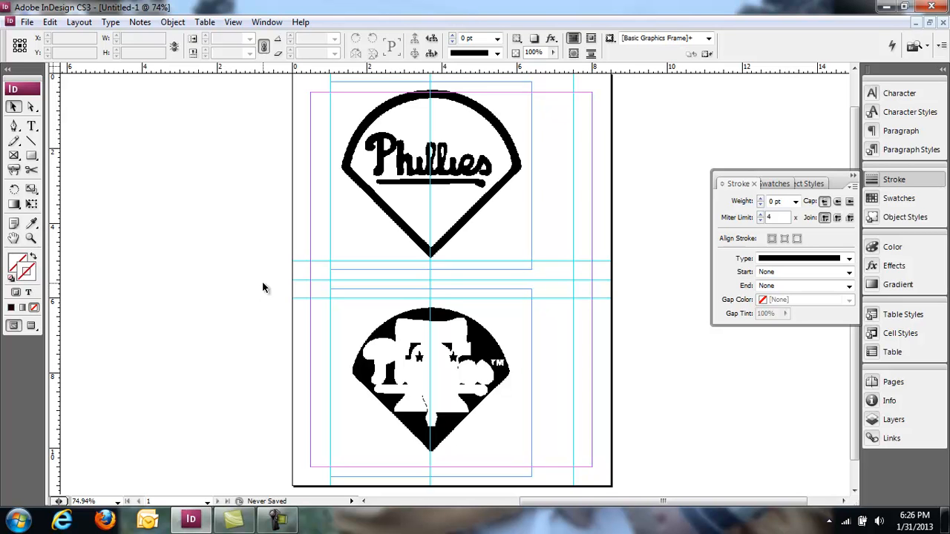
- Draw a vertical line about 0.56 in long on the pasteboard beside the page, crossed by a horizontal one about 0.72 in long
click(31, 143)
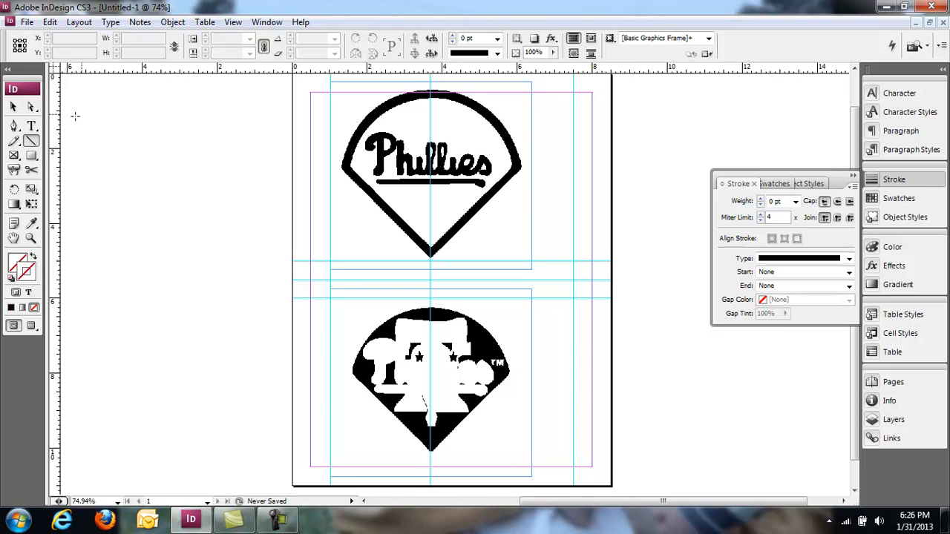
mouse_move(176, 148)
mouse_down()
mouse_move(191, 176)
mouse_move(173, 164)
mouse_up()
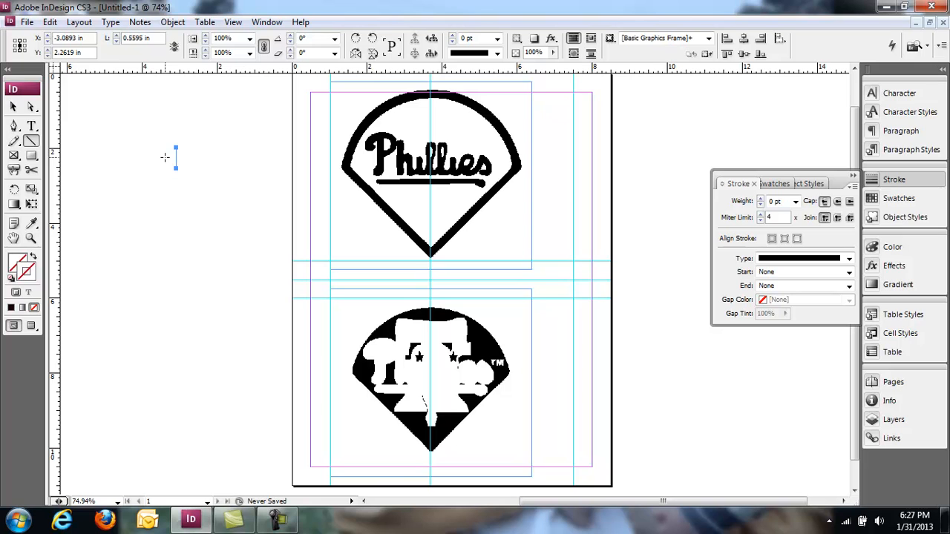
drag(165, 157, 190, 157)
click(14, 106)
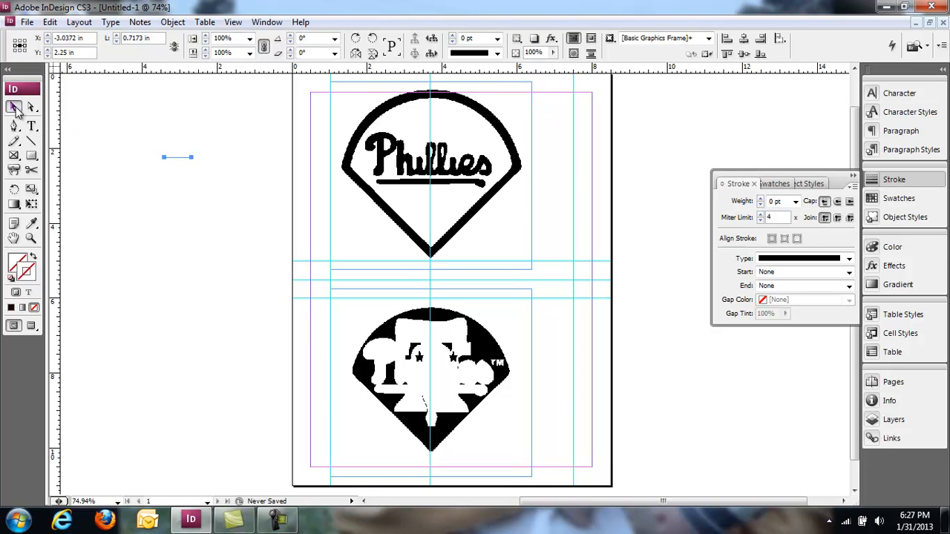
- Give both crossed lines on the pasteboard a 3 pt stroke
click(87, 146)
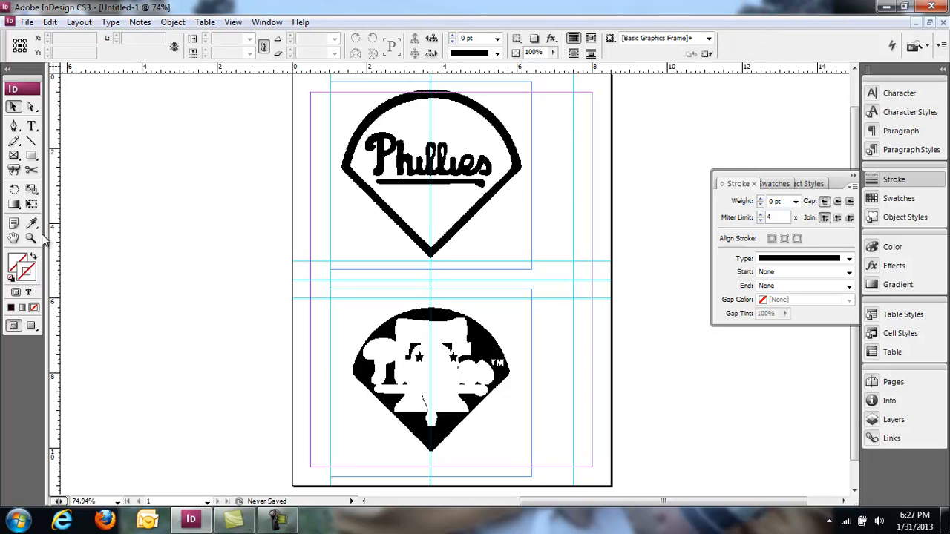
drag(120, 114, 262, 219)
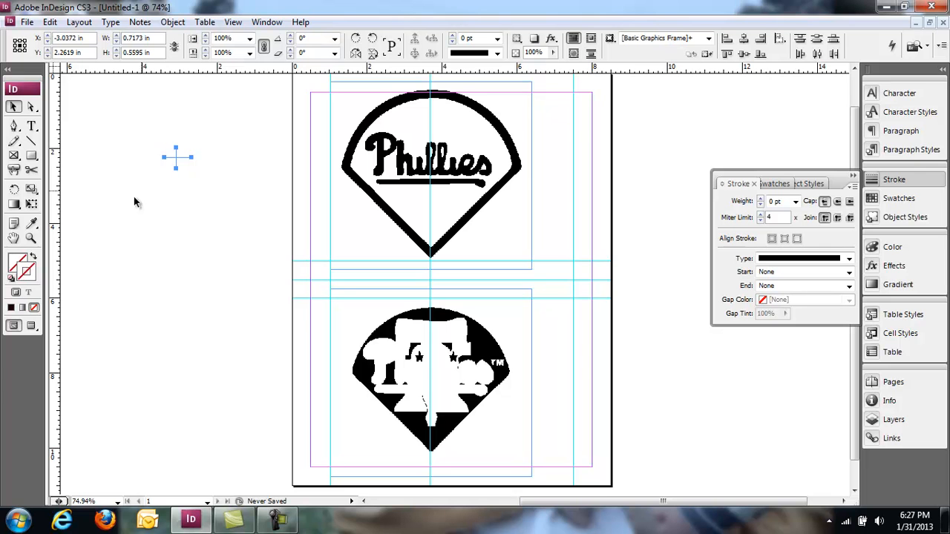
click(26, 267)
double_click(25, 267)
mouse_move(427, 337)
mouse_down()
mouse_move(388, 358)
mouse_move(304, 375)
mouse_up()
click(607, 168)
click(795, 201)
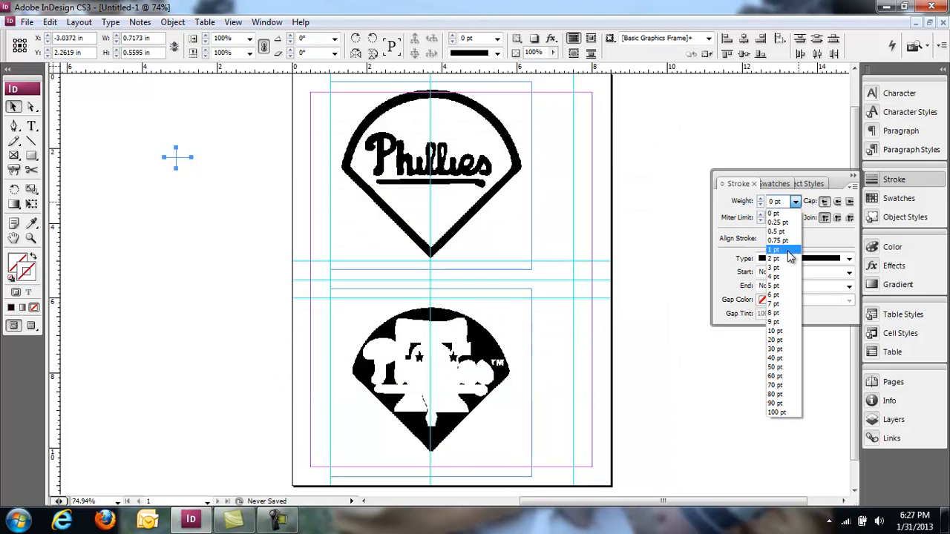
click(783, 270)
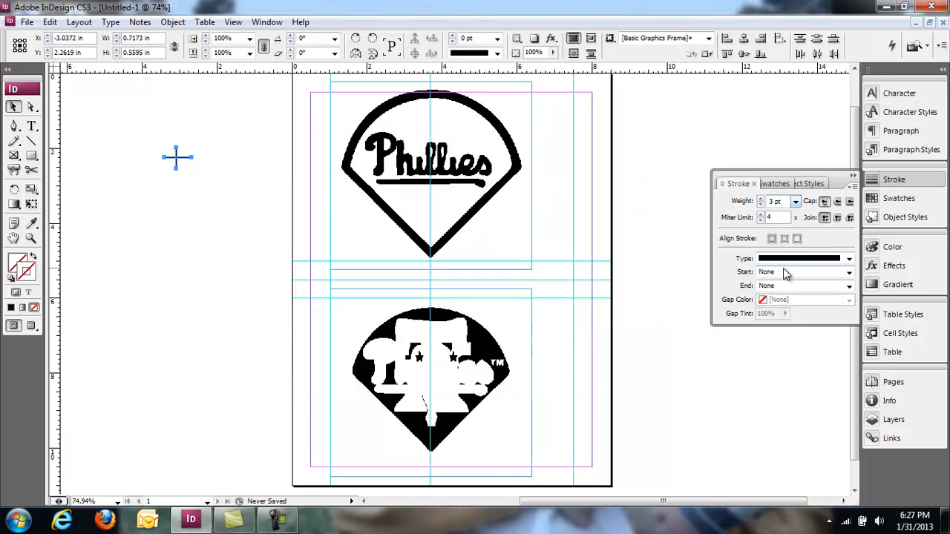
click(213, 170)
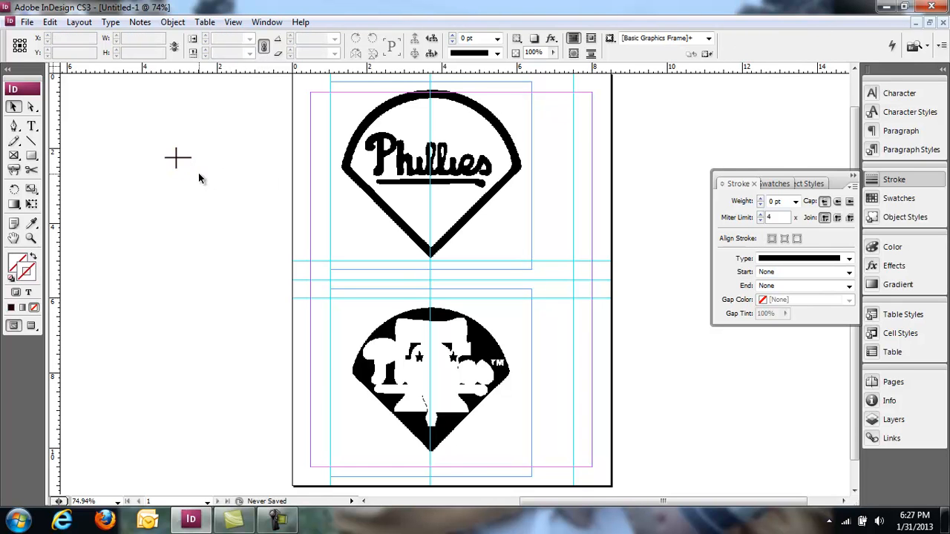
- Place a copy of the cross where the 1 in guide meets the bottom margin and move the original to that guide at Y 5 in
drag(204, 175, 145, 134)
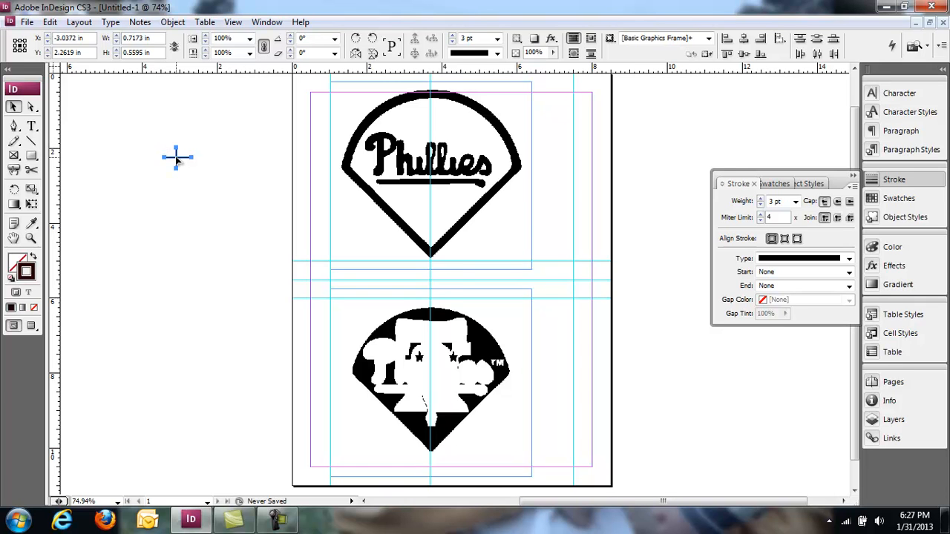
key(ctrl+v)
drag(454, 286, 332, 466)
click(176, 156)
mouse_move(182, 155)
mouse_down()
mouse_move(335, 257)
mouse_move(192, 164)
mouse_up()
drag(153, 127, 338, 262)
click(269, 219)
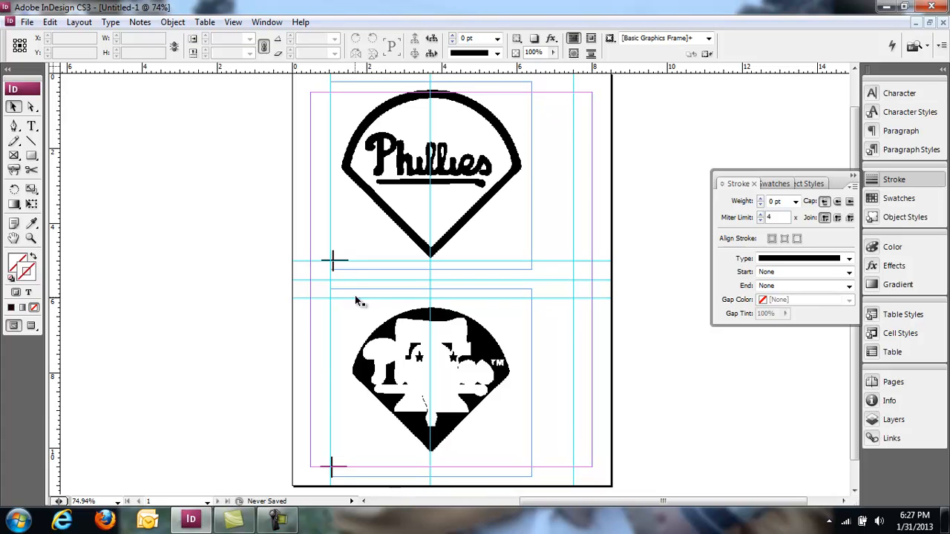
- Nudge the upper cross without its logo frame so it centres at about X 1.11 in, Y 5 in
click(347, 267)
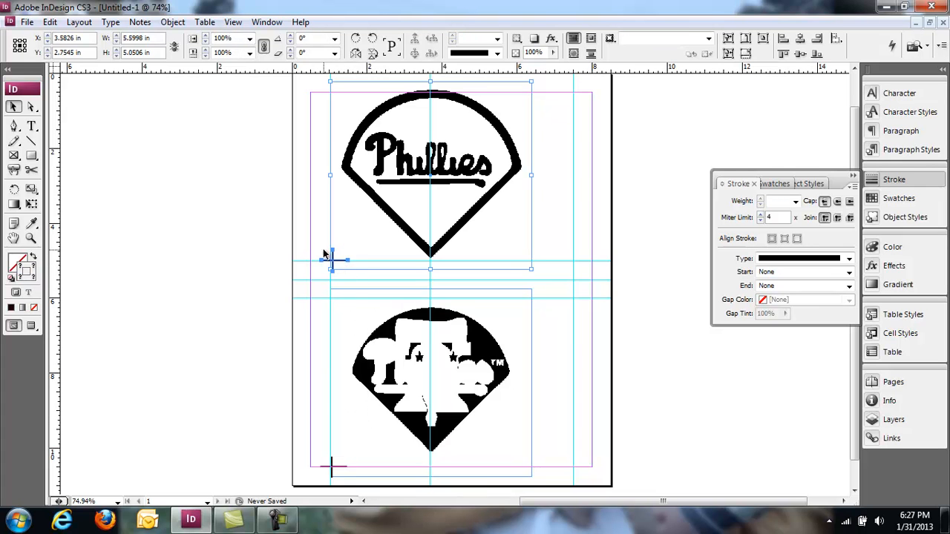
click(331, 260)
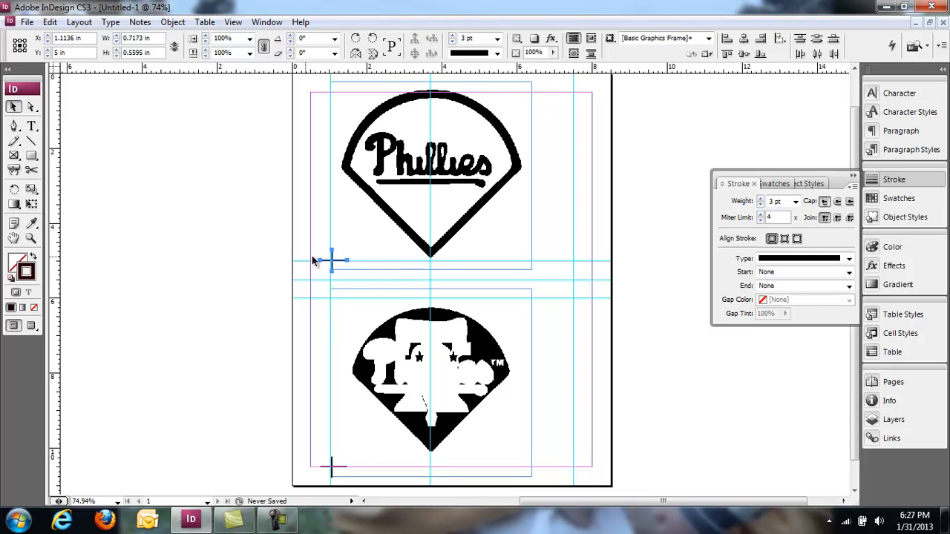
click(327, 265)
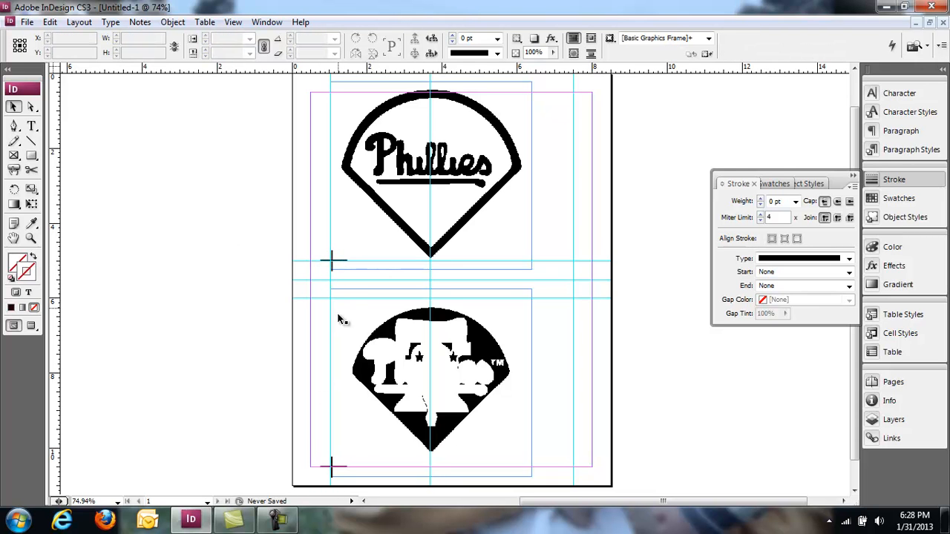
- Duplicate both crosses together and place the pair on the 7.5 in vertical guide, centred at about Y 7.71 in
click(332, 261)
click(334, 264)
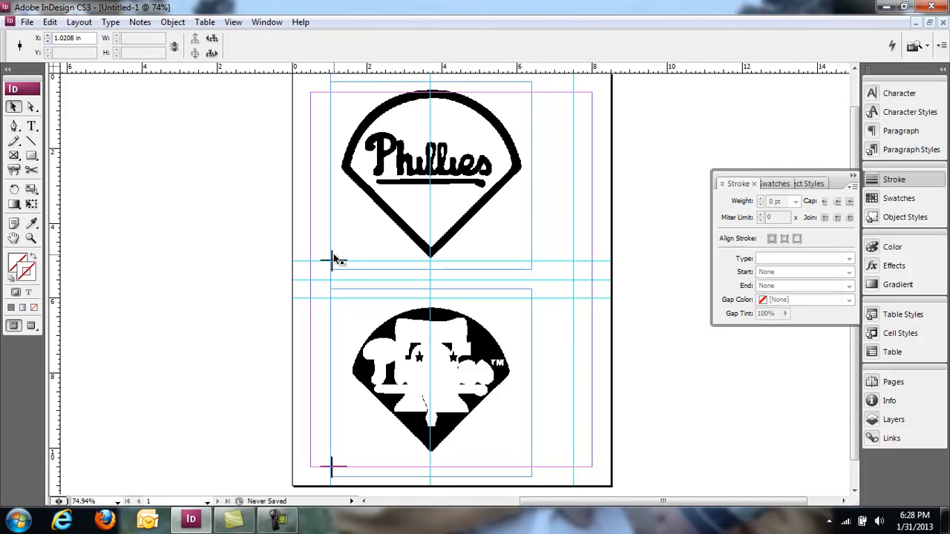
click(333, 261)
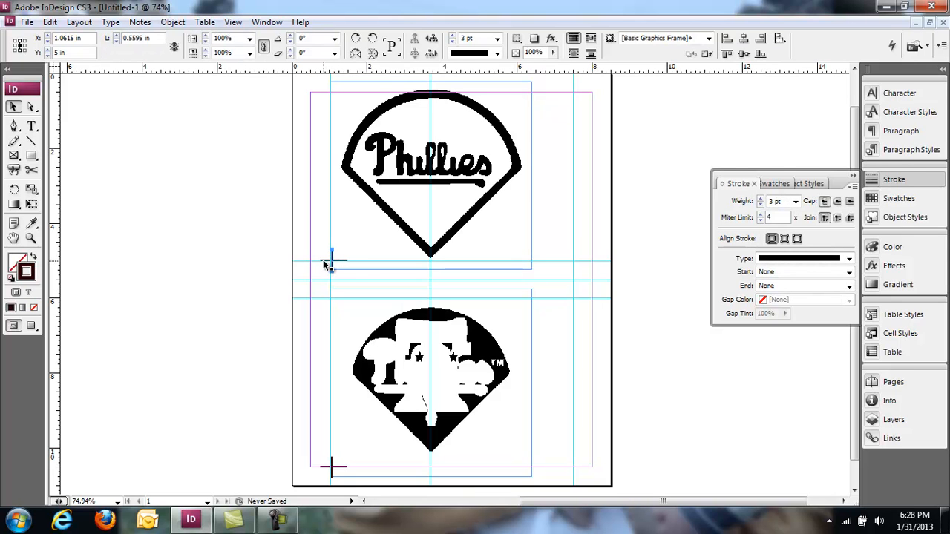
click(329, 263)
click(332, 259)
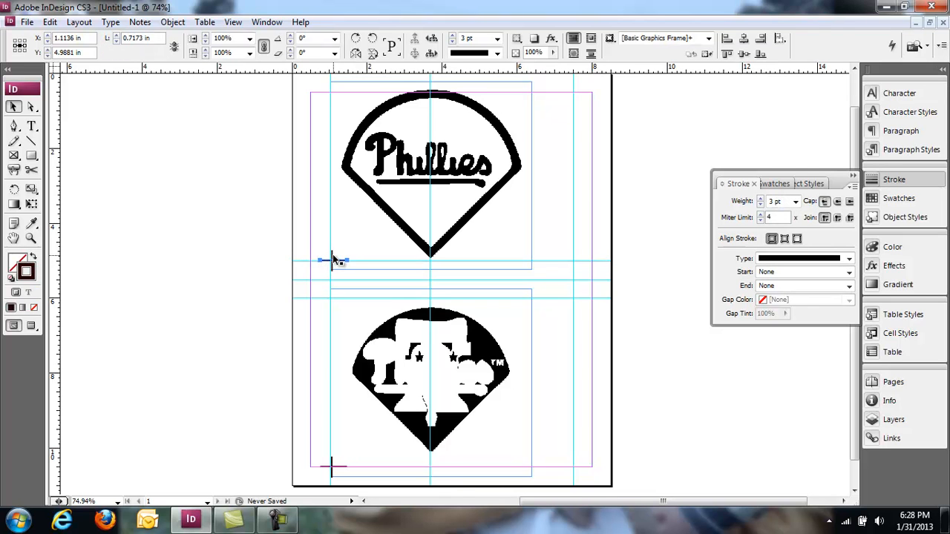
shift+click(332, 256)
shift+click(332, 463)
shift+click(331, 460)
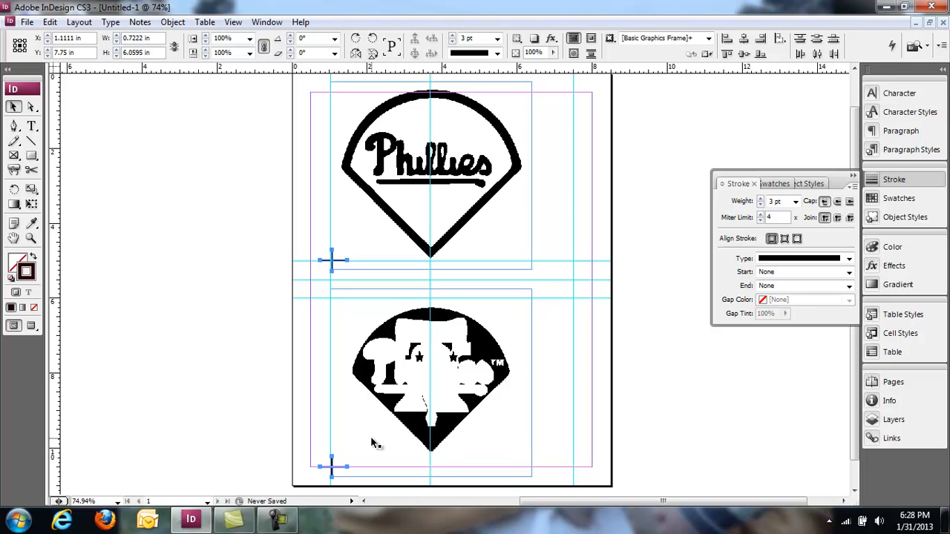
key(ctrl+v)
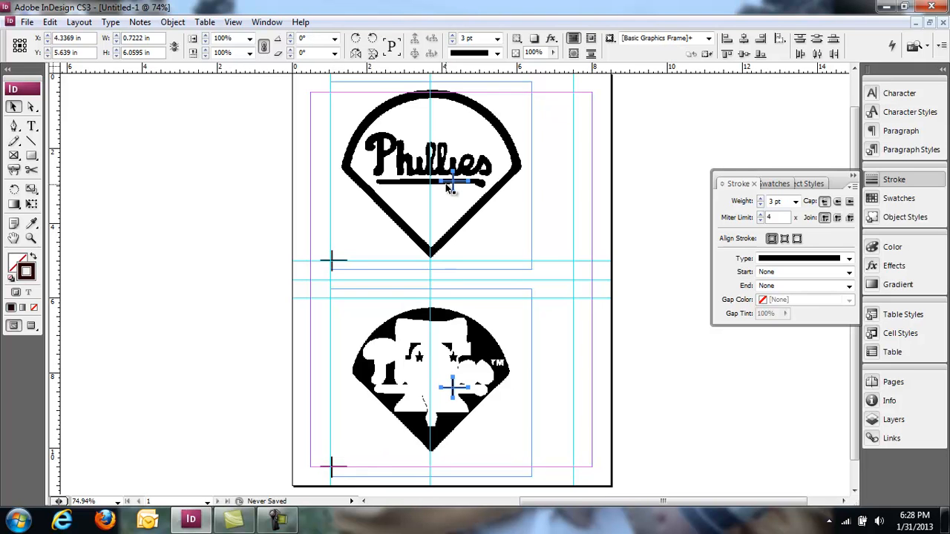
drag(454, 186, 574, 264)
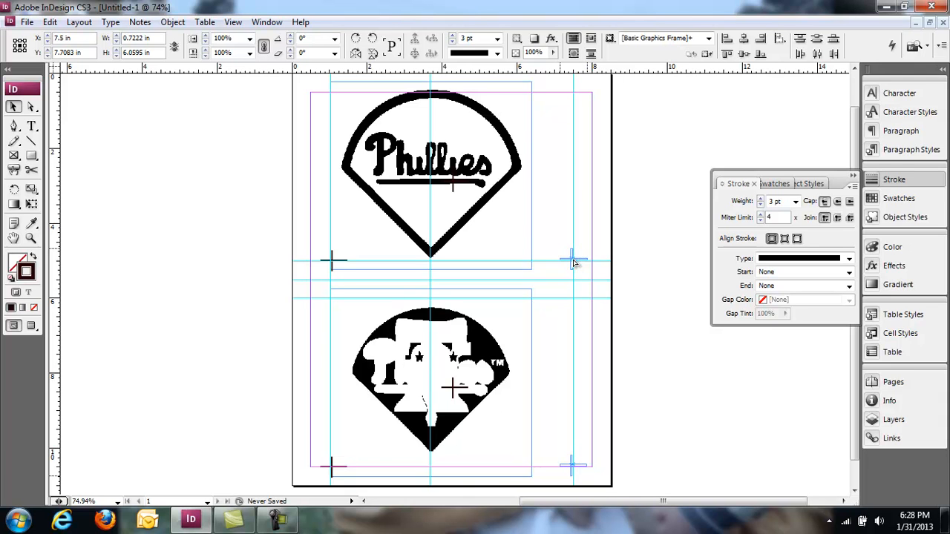
click(542, 299)
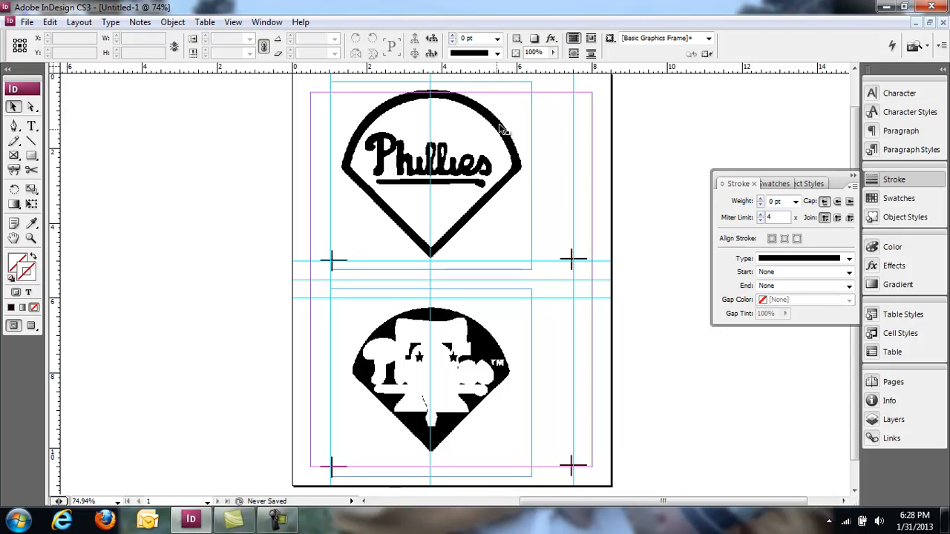
- Scale the upper logo down to about 5.20 × 4.85 in and the lower logo to about 5.28 × 4.93 in
click(530, 83)
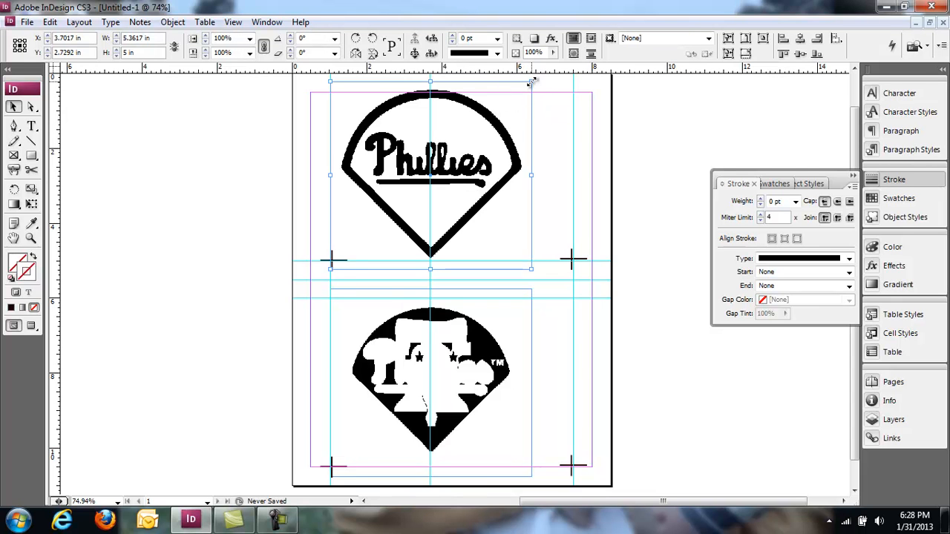
drag(531, 82, 523, 89)
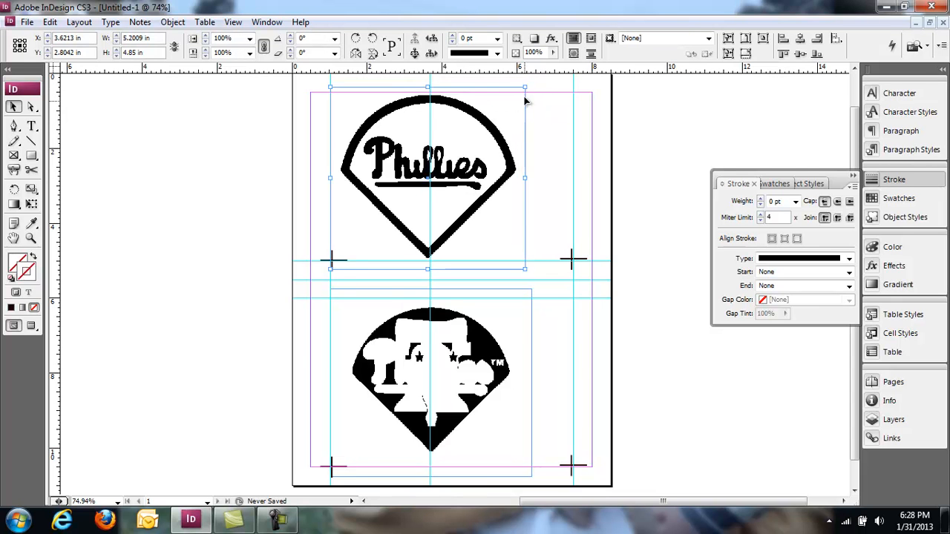
click(519, 316)
drag(532, 288, 527, 292)
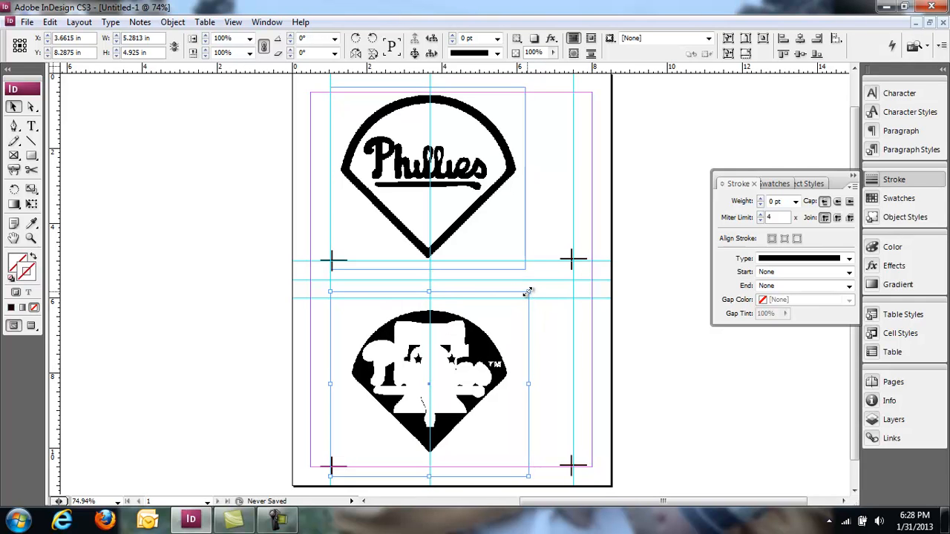
click(279, 519)
click(407, 52)
key(Menu)
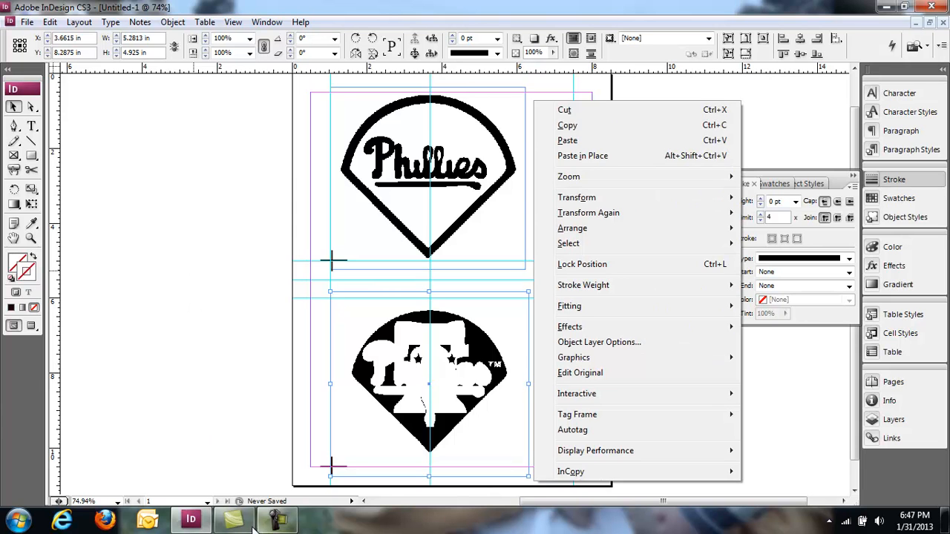